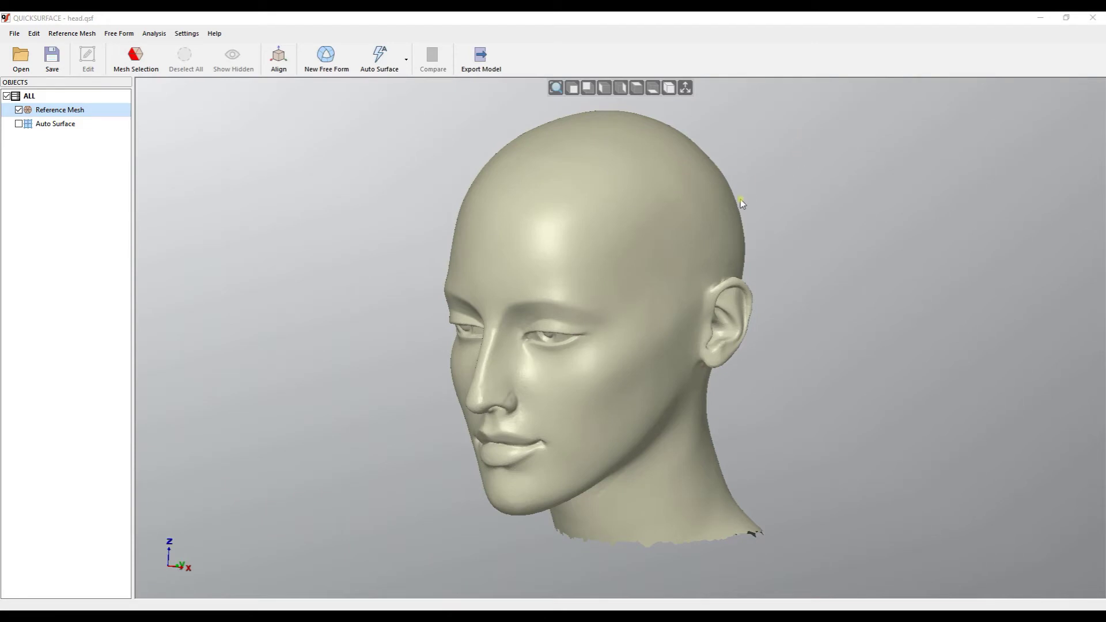
# Hide the reference mesh and show the Auto Surface of the head instead
pyautogui.moveTo(716, 282); pyautogui.dragTo(537, 176, button='right')
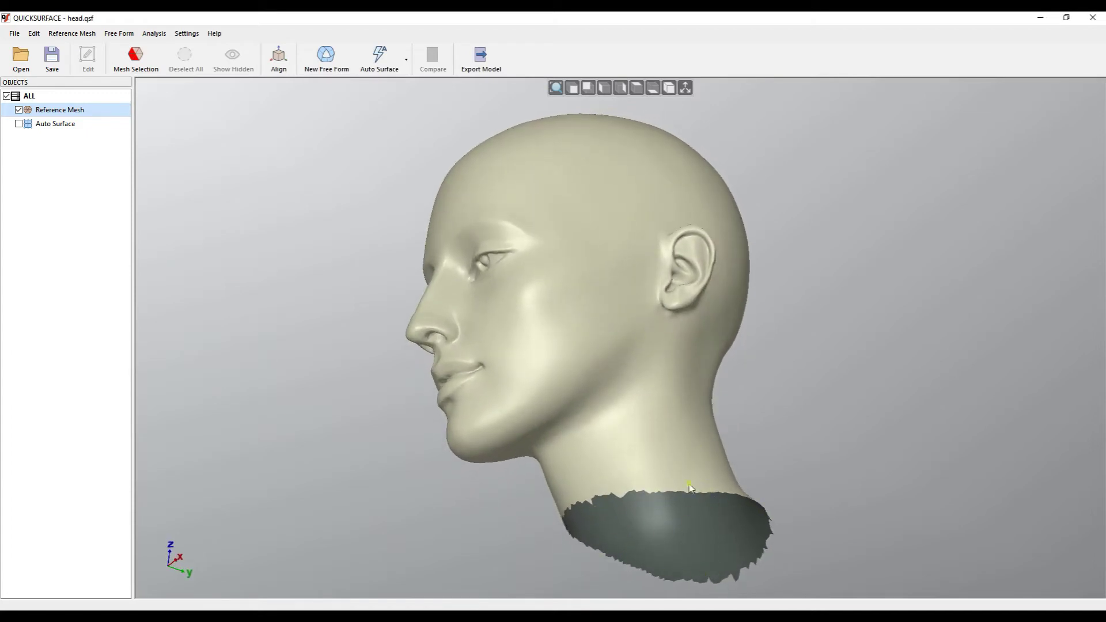
pyautogui.moveTo(690, 487); pyautogui.dragTo(663, 386, button='right')
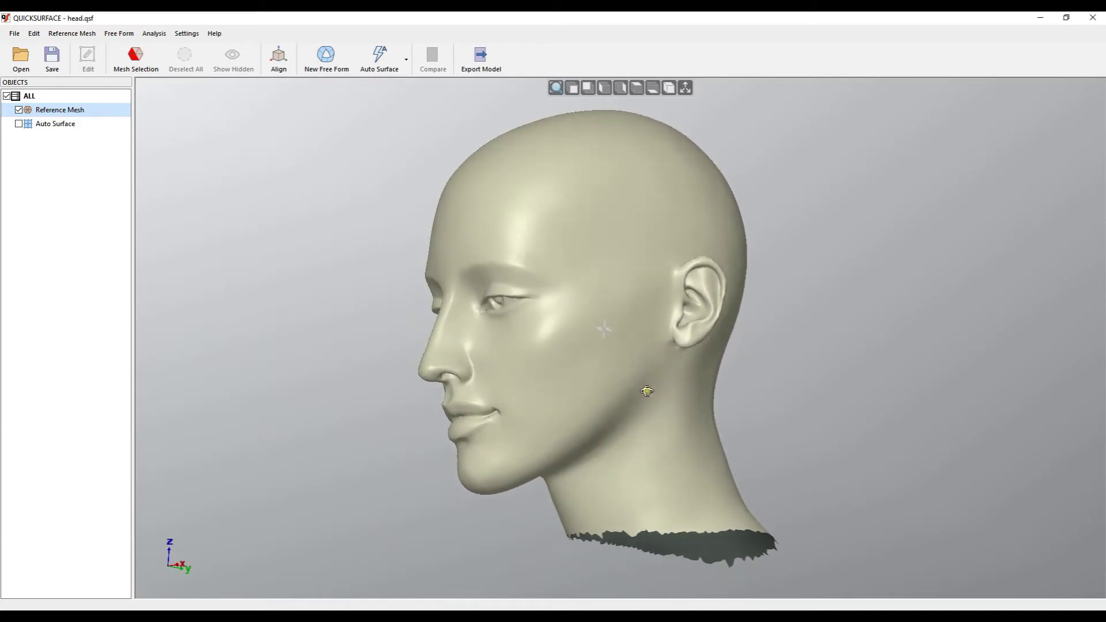
pyautogui.click(18, 110)
pyautogui.click(19, 123)
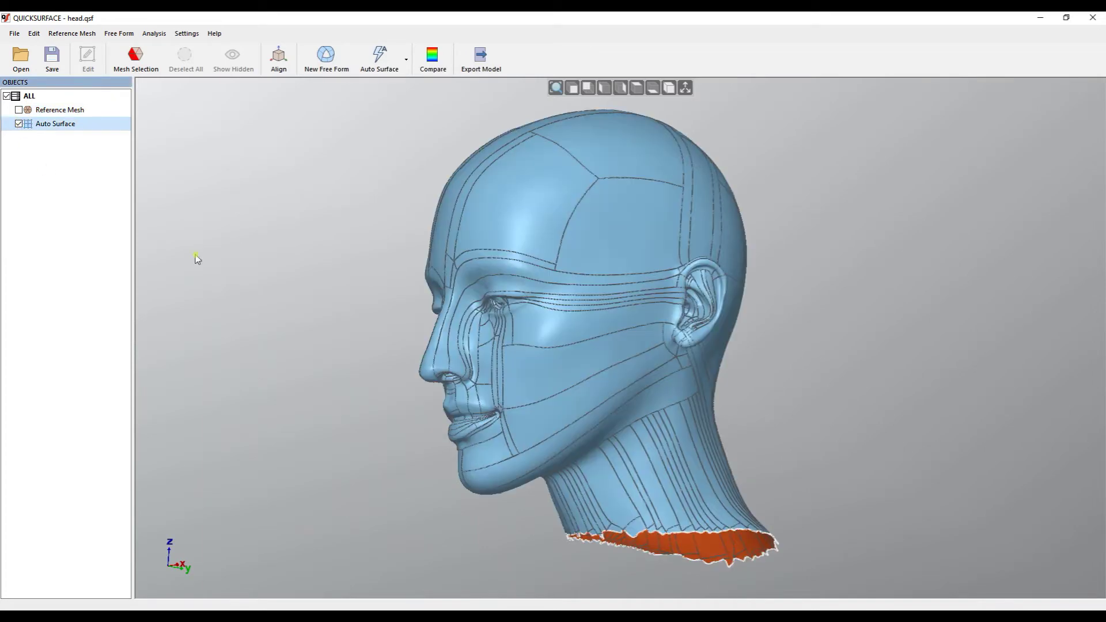
pyautogui.moveTo(536, 323); pyautogui.dragTo(546, 351, button='right')
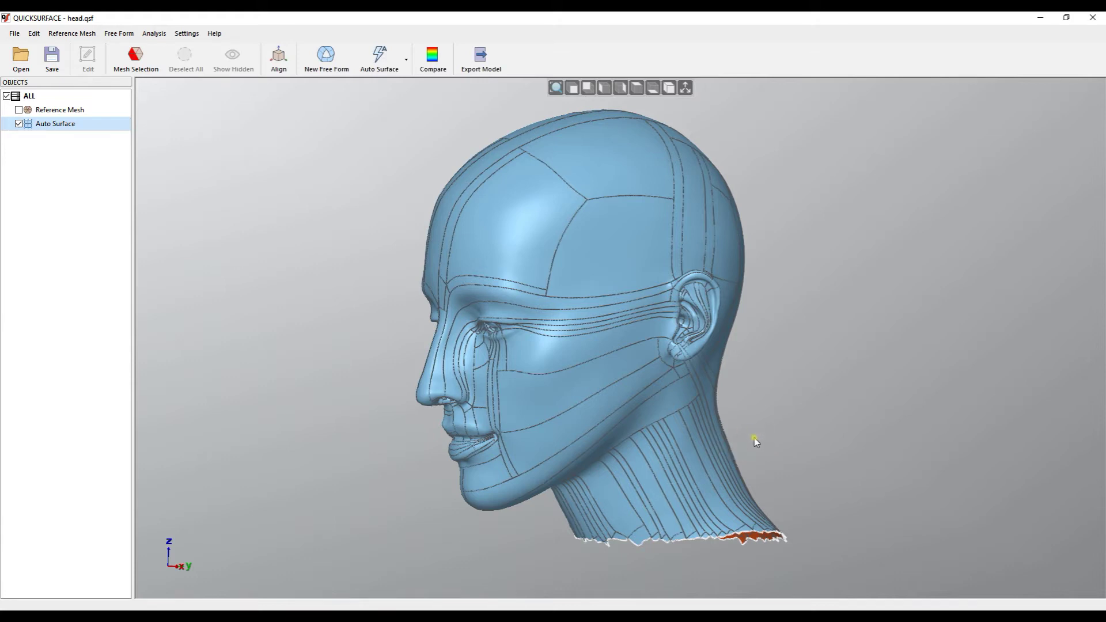
pyautogui.moveTo(755, 441); pyautogui.dragTo(628, 428, button='right')
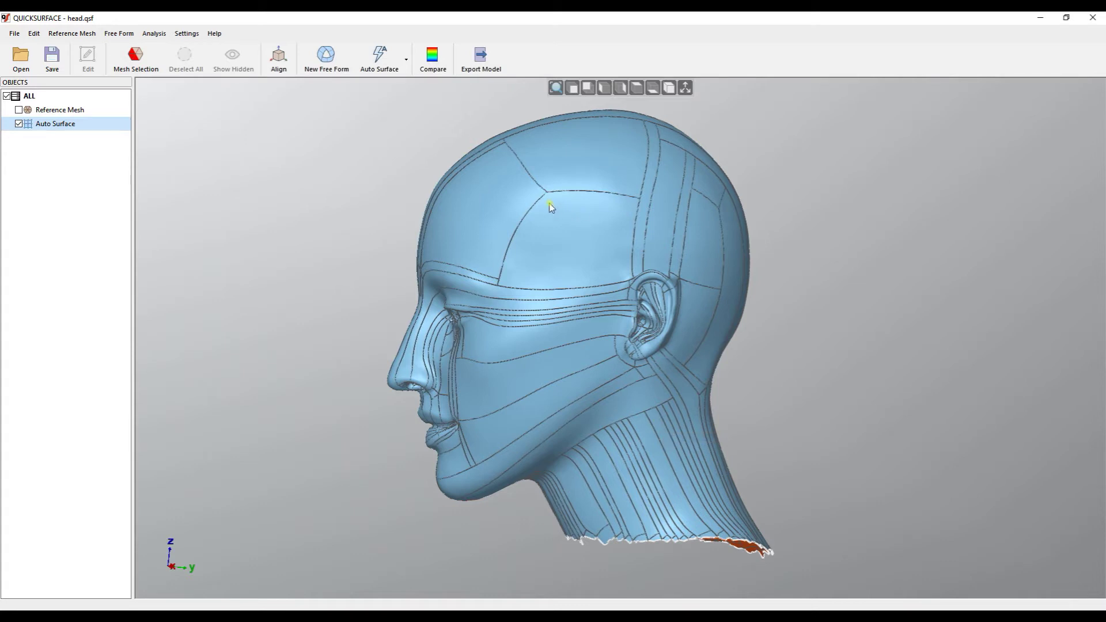
pyautogui.click(38, 36)
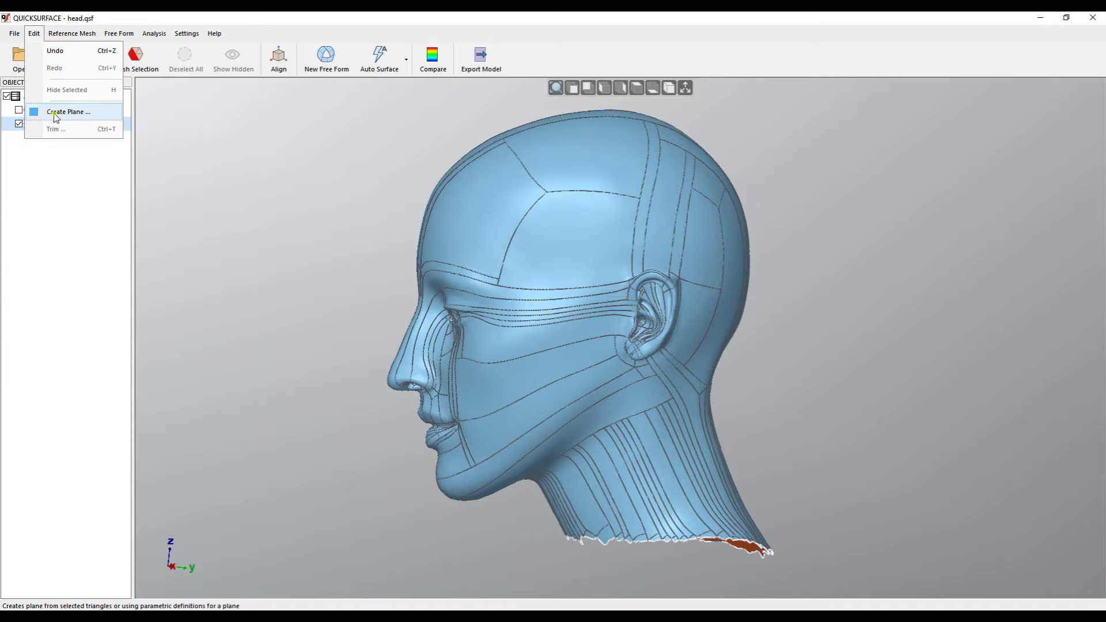
pyautogui.click(333, 29)
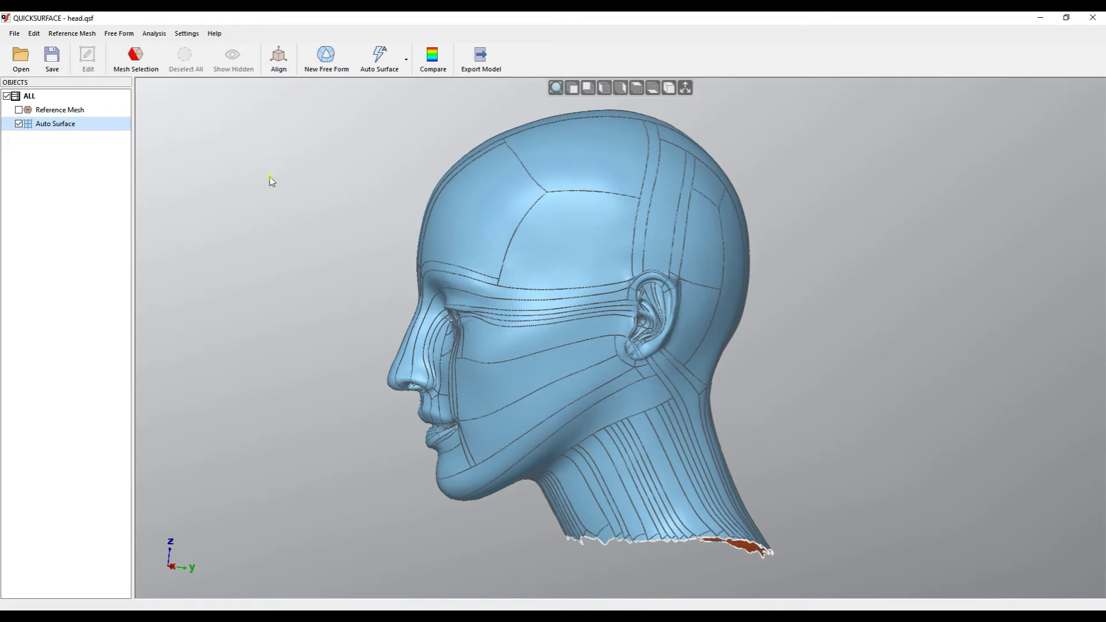
pyautogui.click(34, 32)
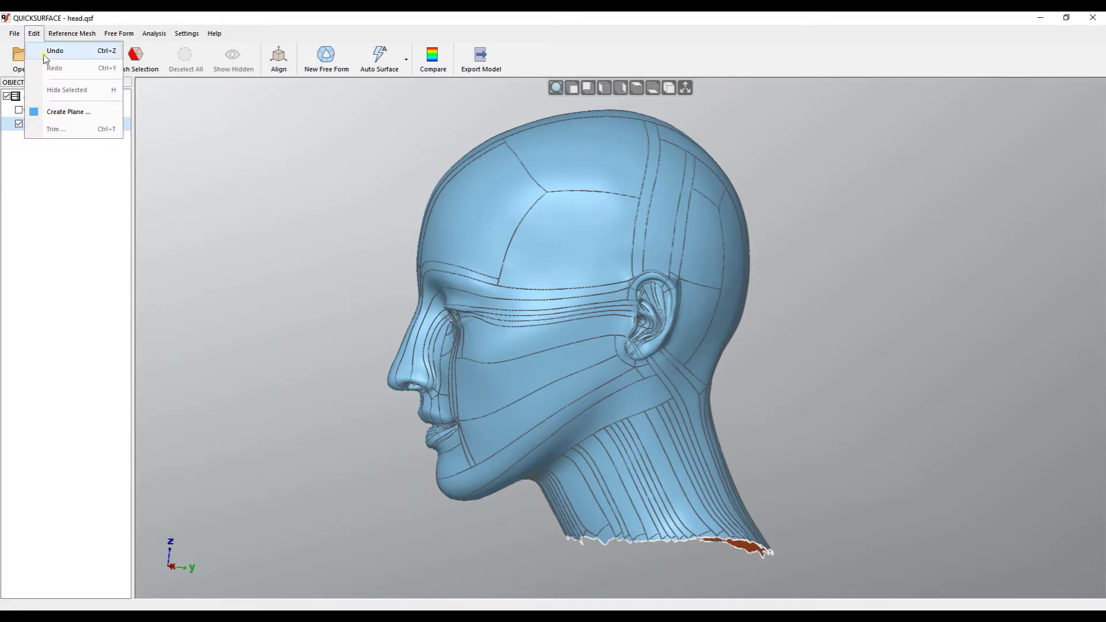
pyautogui.click(64, 111)
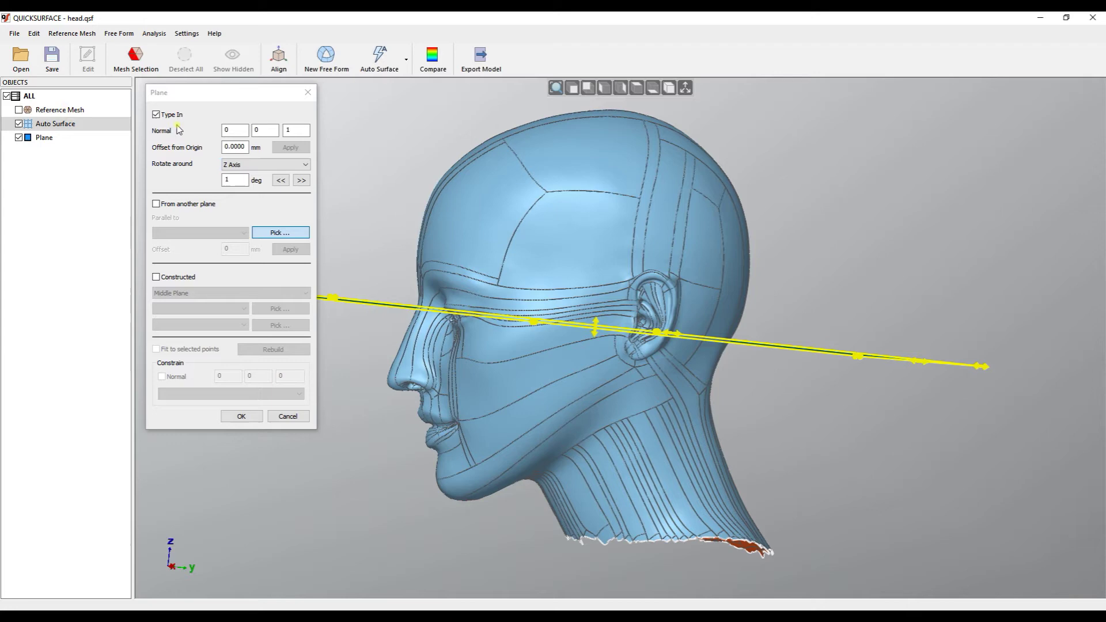
pyautogui.moveTo(489, 372)
pyautogui.mouseDown(button='right')
pyautogui.moveTo(490, 403)
pyautogui.moveTo(485, 369)
pyautogui.mouseUp(button='right')
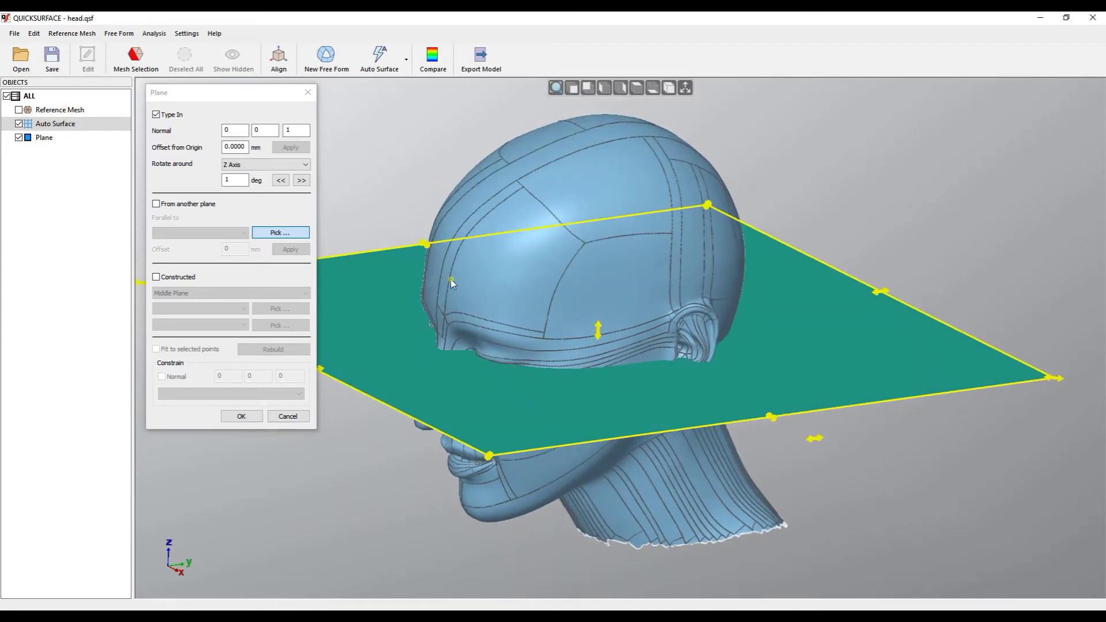
pyautogui.moveTo(1054, 378); pyautogui.dragTo(998, 382)
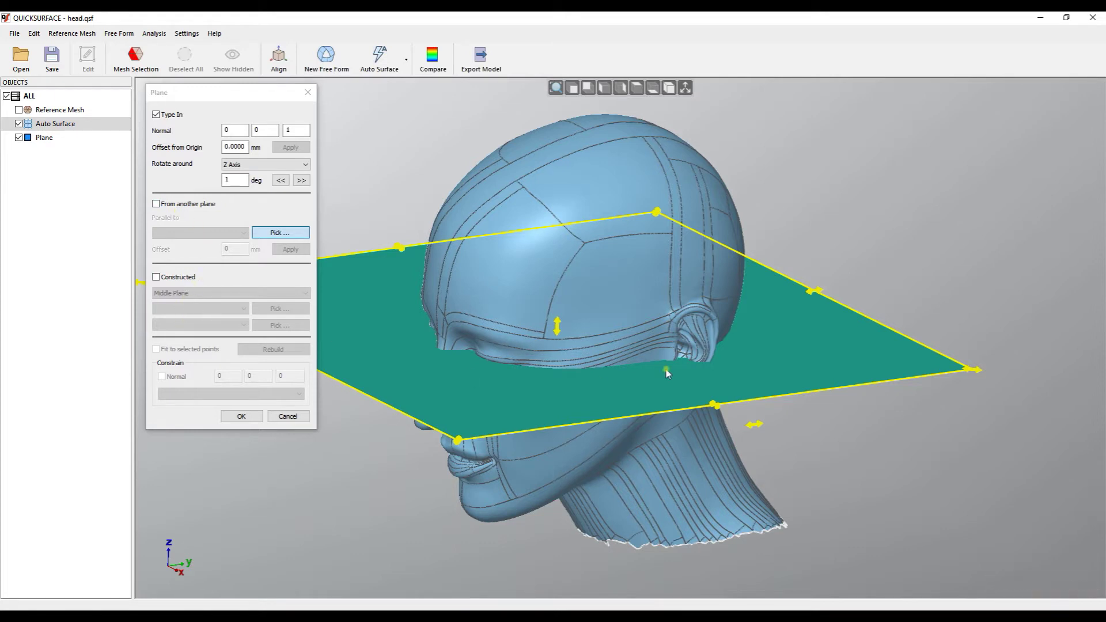
pyautogui.click(288, 417)
pyautogui.moveTo(568, 375); pyautogui.dragTo(463, 285, button='right')
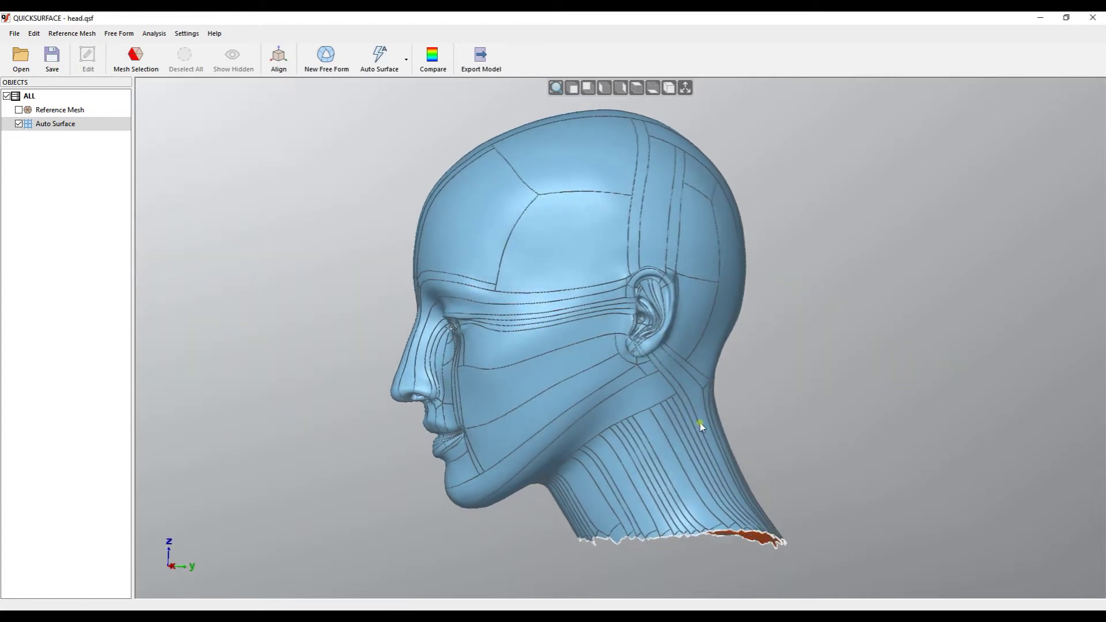
# Select a band of mesh triangles all the way through the neck by drawing a line just above its jagged edge
pyautogui.click(137, 70)
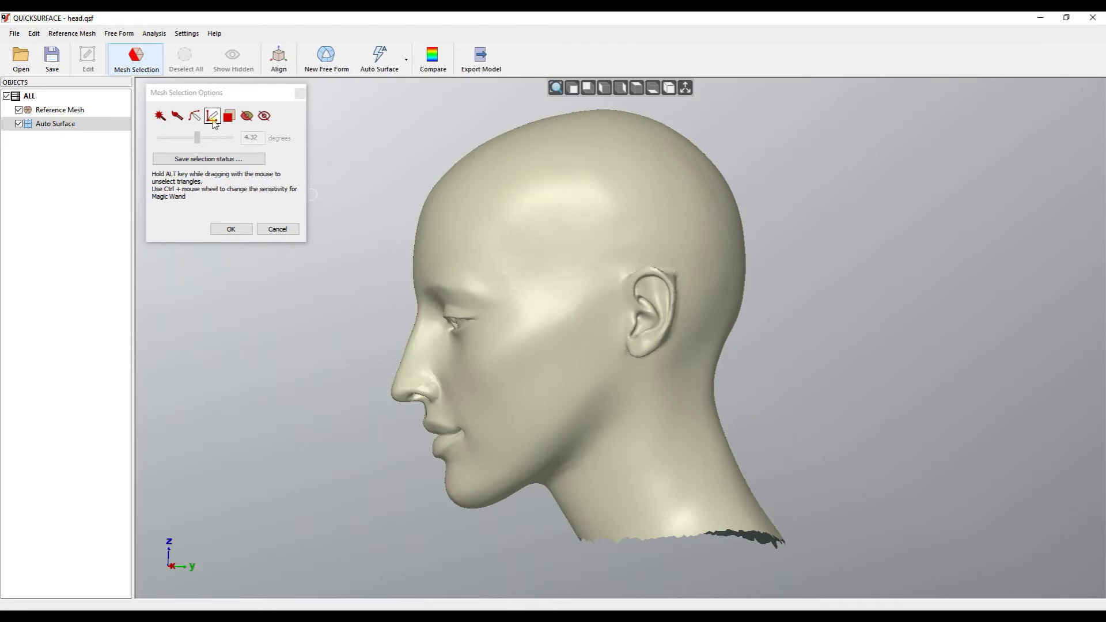
pyautogui.click(213, 117)
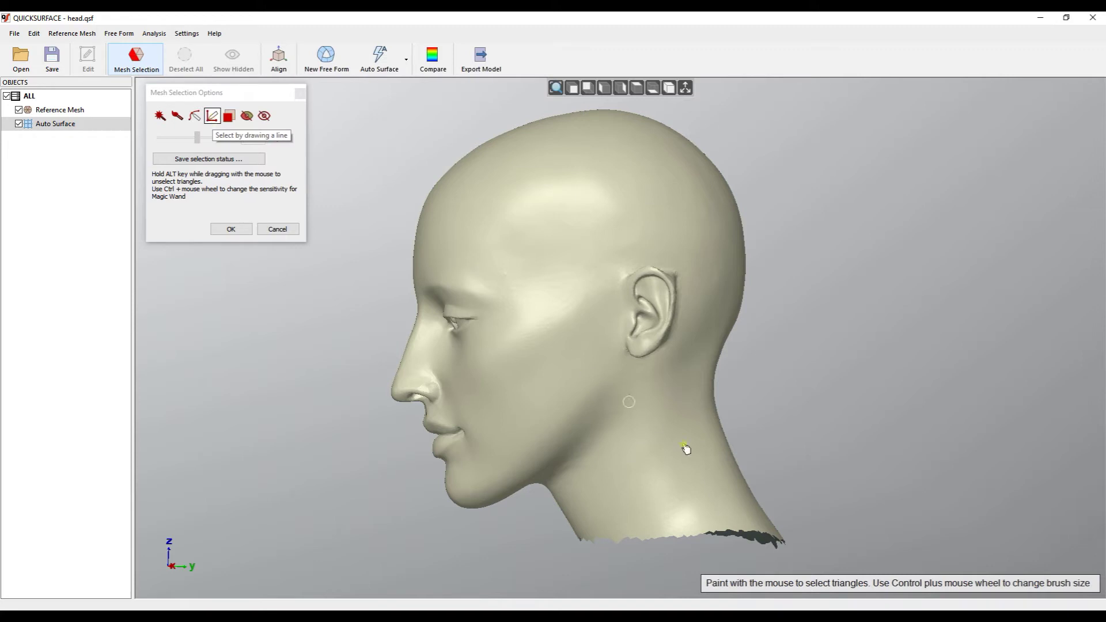
pyautogui.click(229, 116)
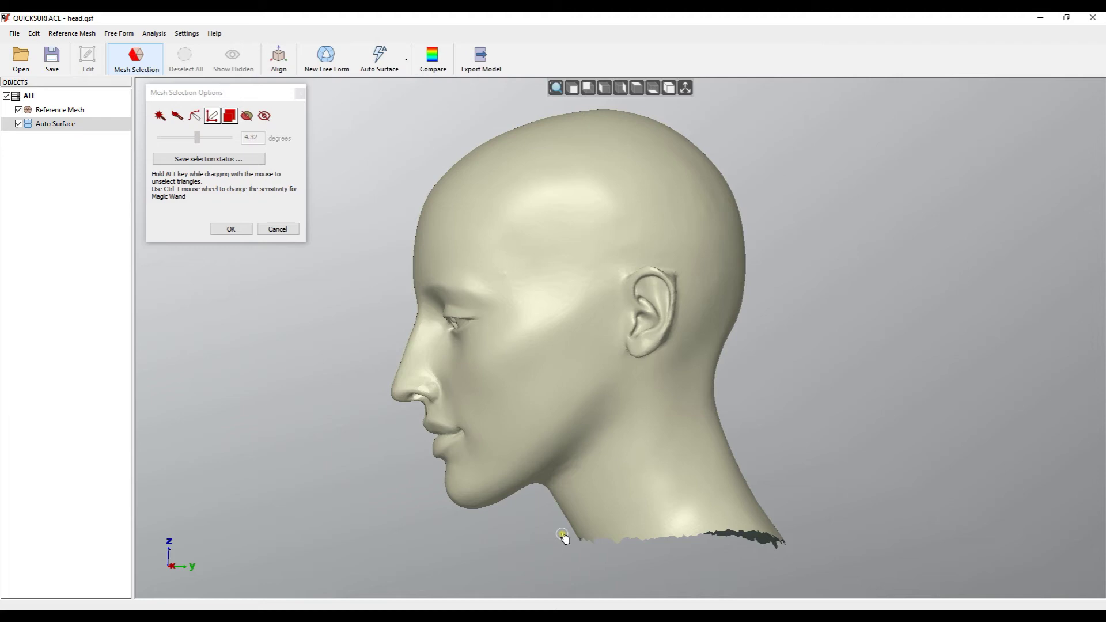
pyautogui.moveTo(563, 536)
pyautogui.mouseDown()
pyautogui.moveTo(647, 503)
pyautogui.moveTo(757, 445)
pyautogui.moveTo(786, 417)
pyautogui.moveTo(804, 499)
pyautogui.moveTo(793, 443)
pyautogui.mouseUp()
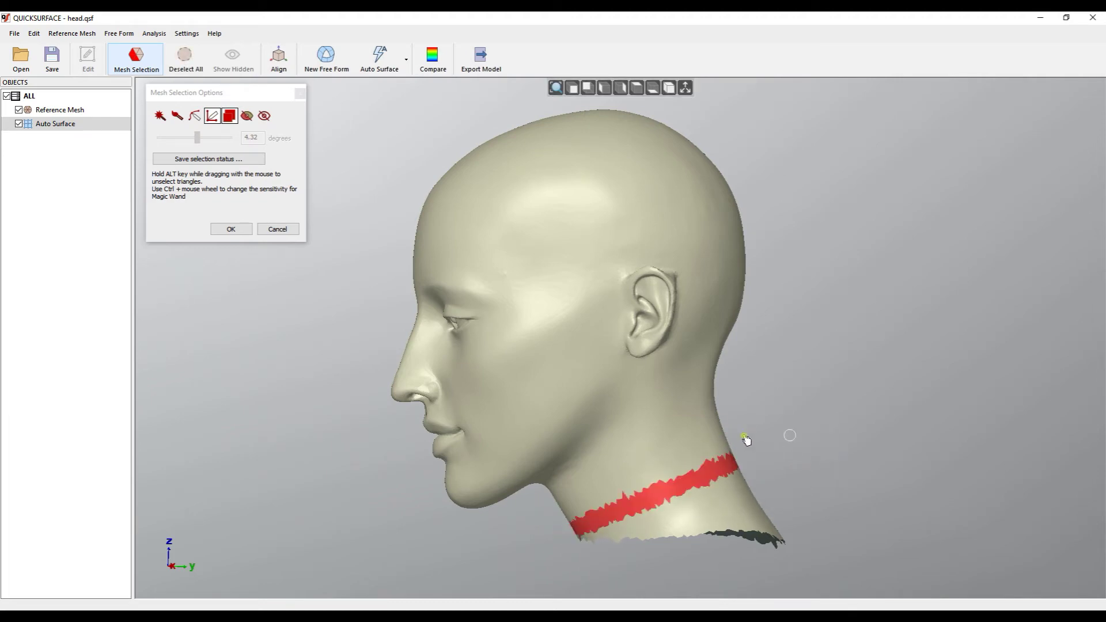
pyautogui.moveTo(785, 440)
pyautogui.mouseDown(button='right')
pyautogui.moveTo(775, 302)
pyautogui.moveTo(906, 291)
pyautogui.moveTo(831, 311)
pyautogui.moveTo(802, 415)
pyautogui.mouseUp(button='right')
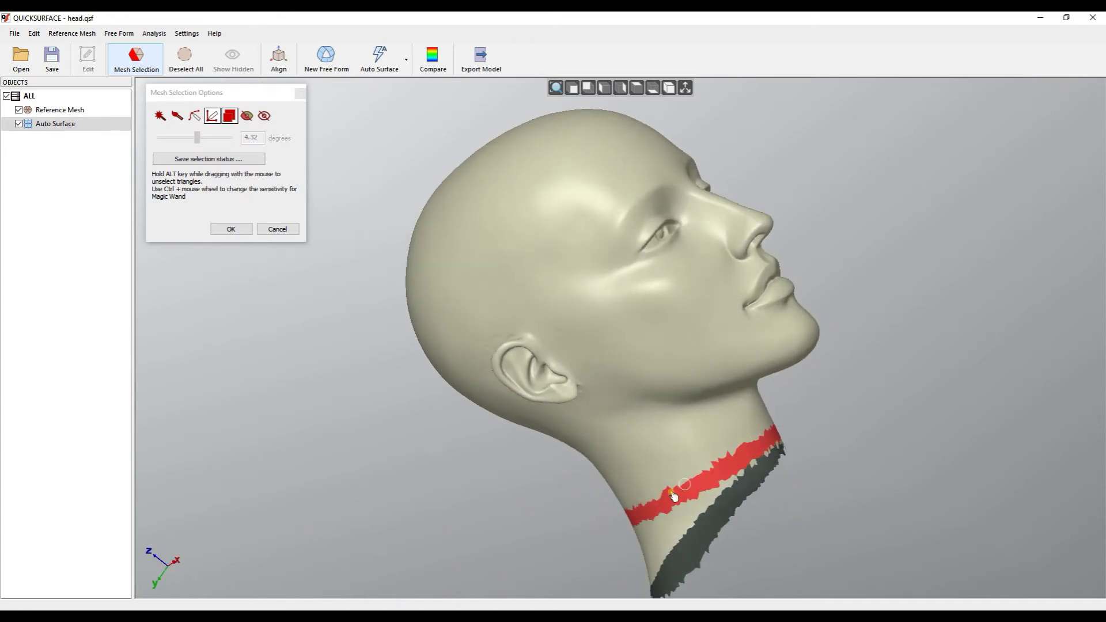
pyautogui.click(219, 229)
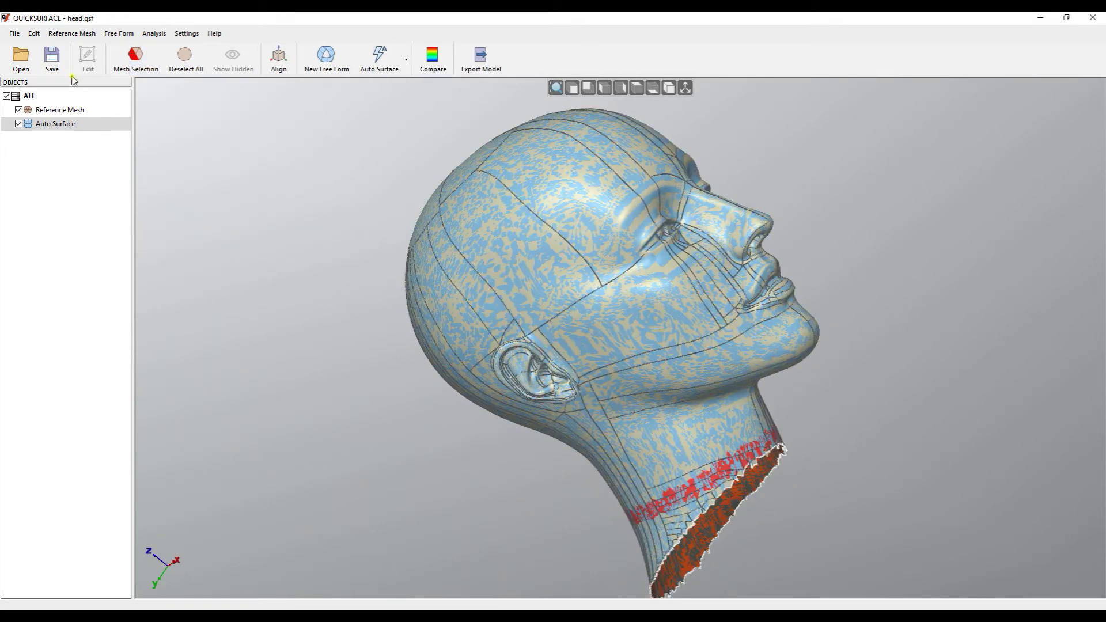
# Create a plane fitted to the selected triangles around the neck
pyautogui.click(36, 34)
pyautogui.click(68, 112)
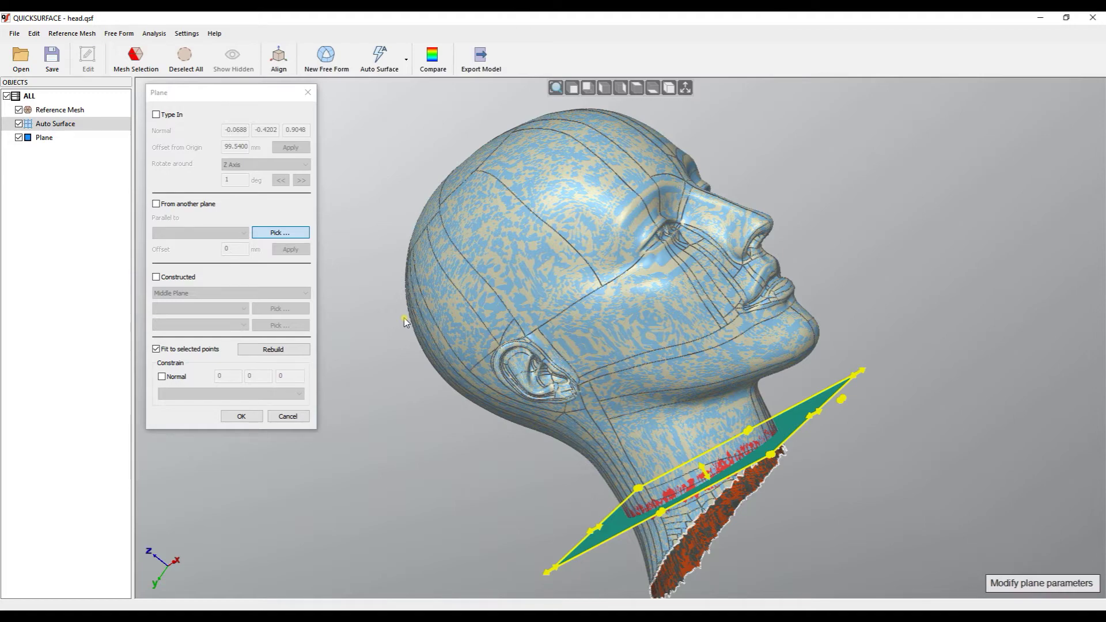
pyautogui.moveTo(474, 325); pyautogui.dragTo(837, 294, button='right')
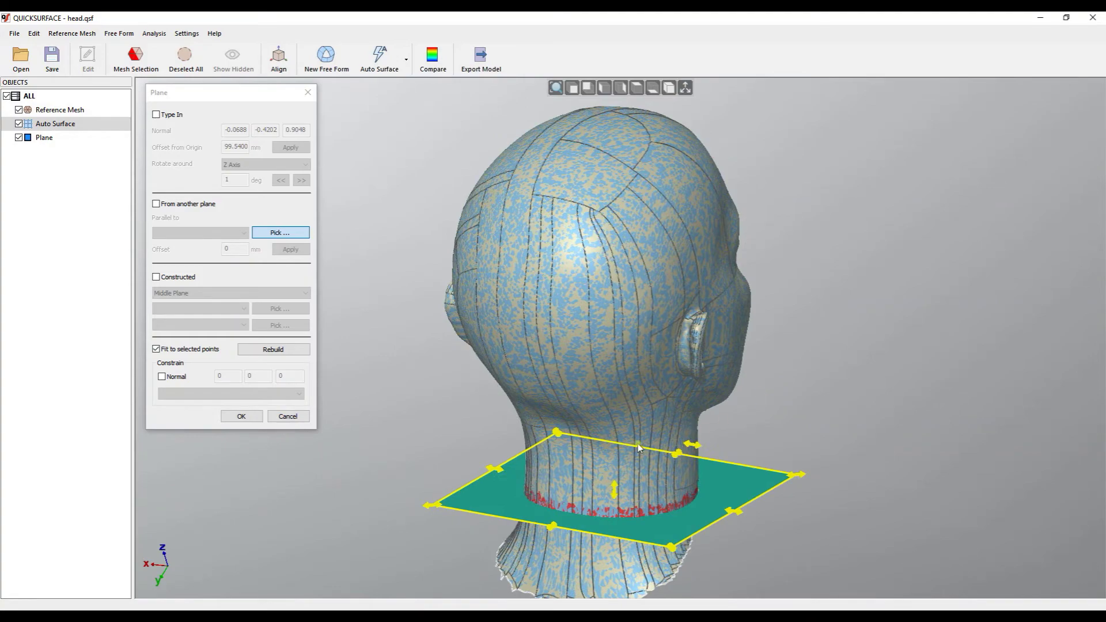
pyautogui.moveTo(639, 448); pyautogui.dragTo(550, 376, button='right')
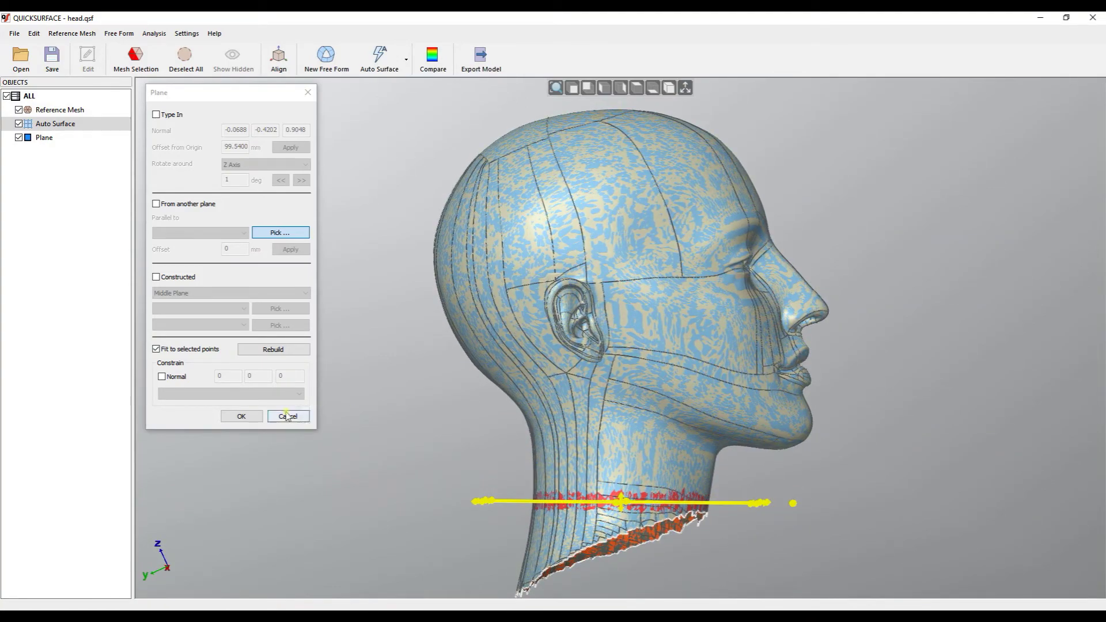
pyautogui.click(242, 417)
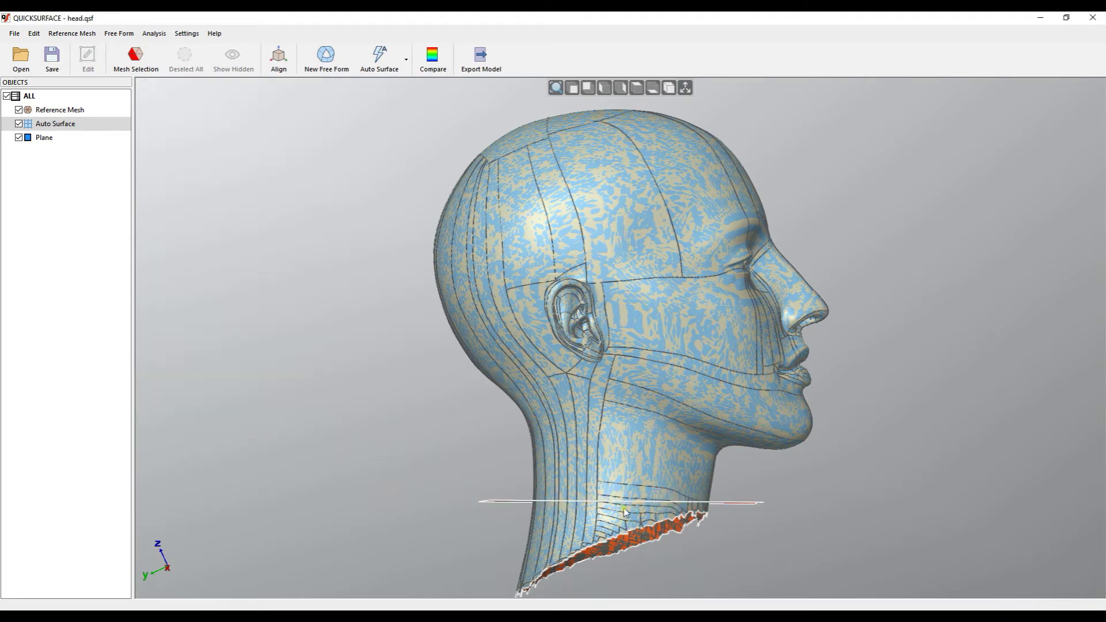
# Select the fitted plane and examine its position across the neck relative to the jagged lower edge
pyautogui.moveTo(634, 455); pyautogui.dragTo(576, 507, button='right')
pyautogui.click(539, 515)
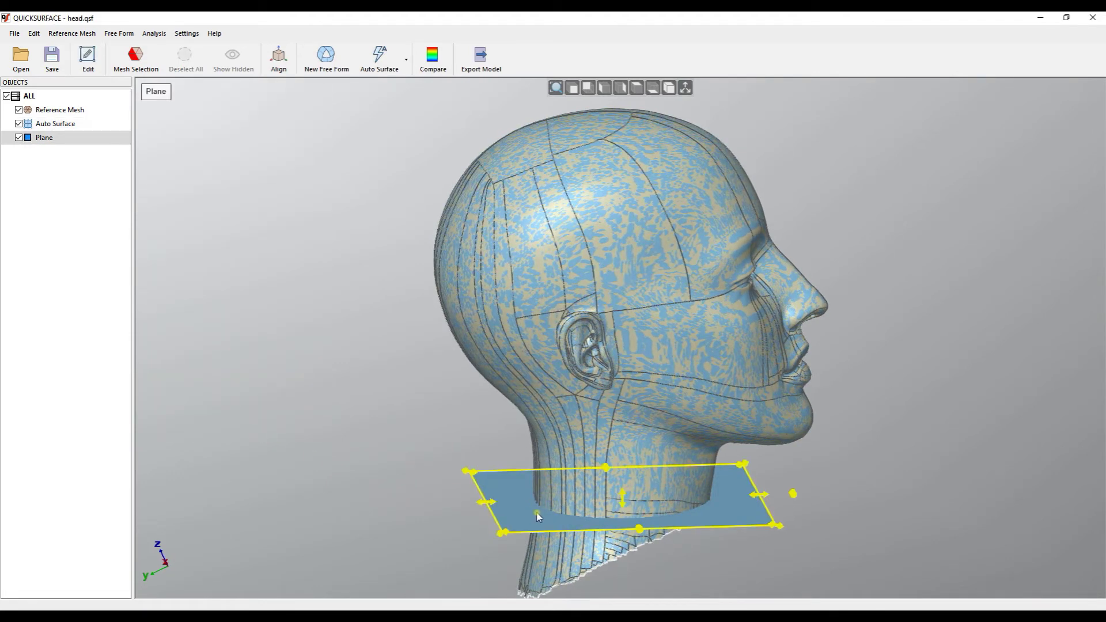
pyautogui.moveTo(625, 506); pyautogui.dragTo(624, 506)
pyautogui.moveTo(650, 421)
pyautogui.mouseDown(button='right')
pyautogui.moveTo(646, 406)
pyautogui.moveTo(644, 420)
pyautogui.mouseUp(button='right')
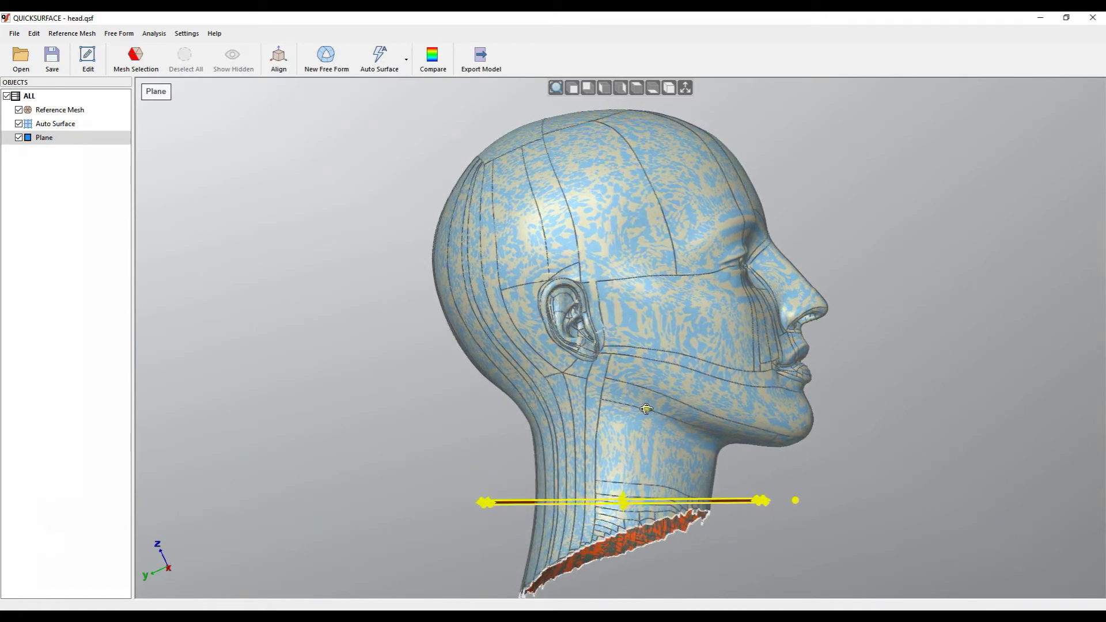
pyautogui.scroll(2, 628, 524)
pyautogui.scroll(3, 628, 524)
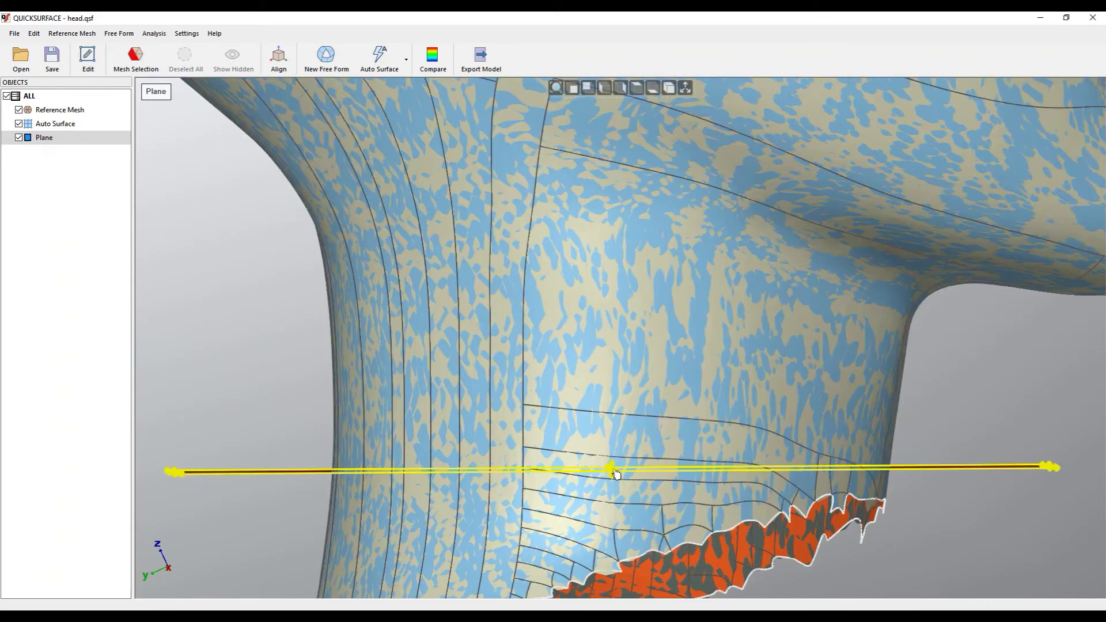
pyautogui.moveTo(651, 429); pyautogui.dragTo(643, 465, button='right')
pyautogui.scroll(-5, 630, 398)
pyautogui.scroll(-2, 643, 466)
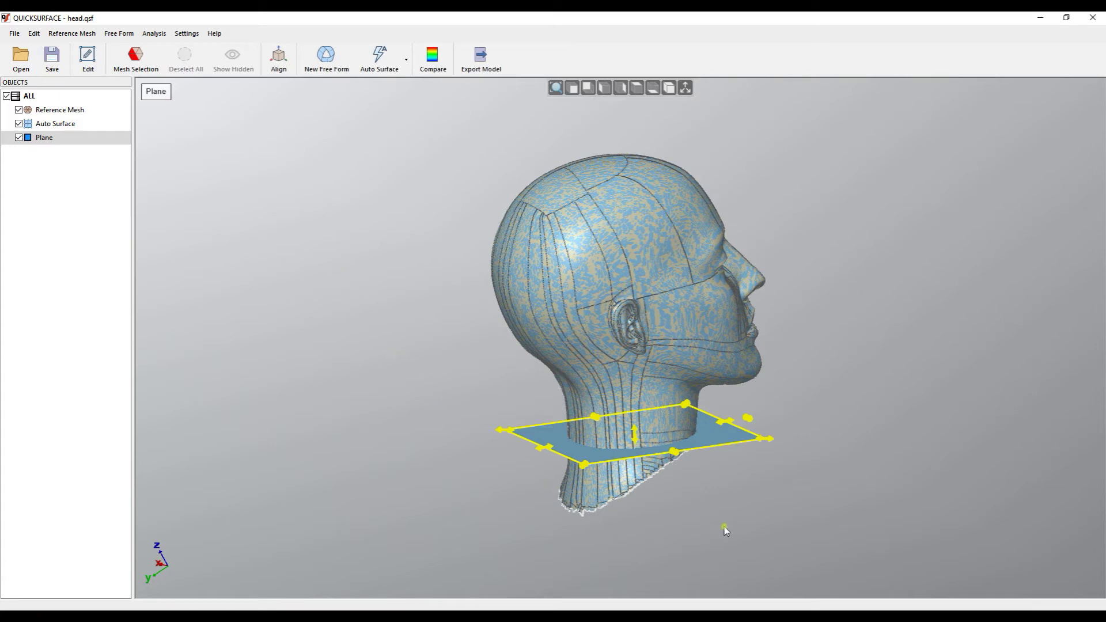
# Start trimming the Auto Surface and the Plane against each other, and hide the reference mesh
pyautogui.click(624, 491)
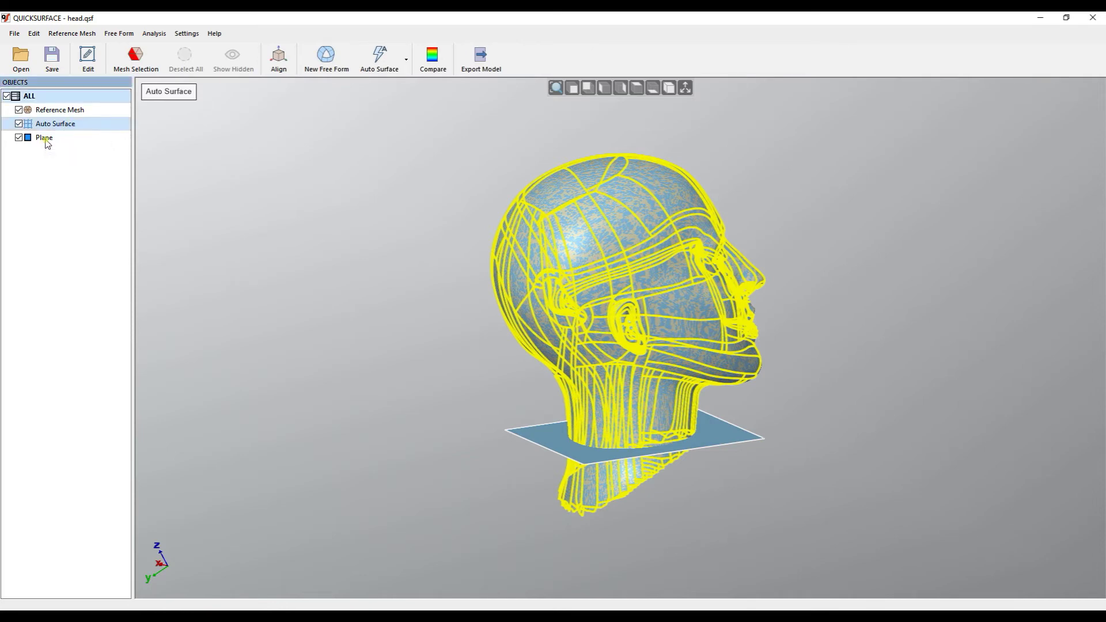
pyautogui.keyDown('ctrl'); pyautogui.click(45, 138); pyautogui.keyUp('ctrl')
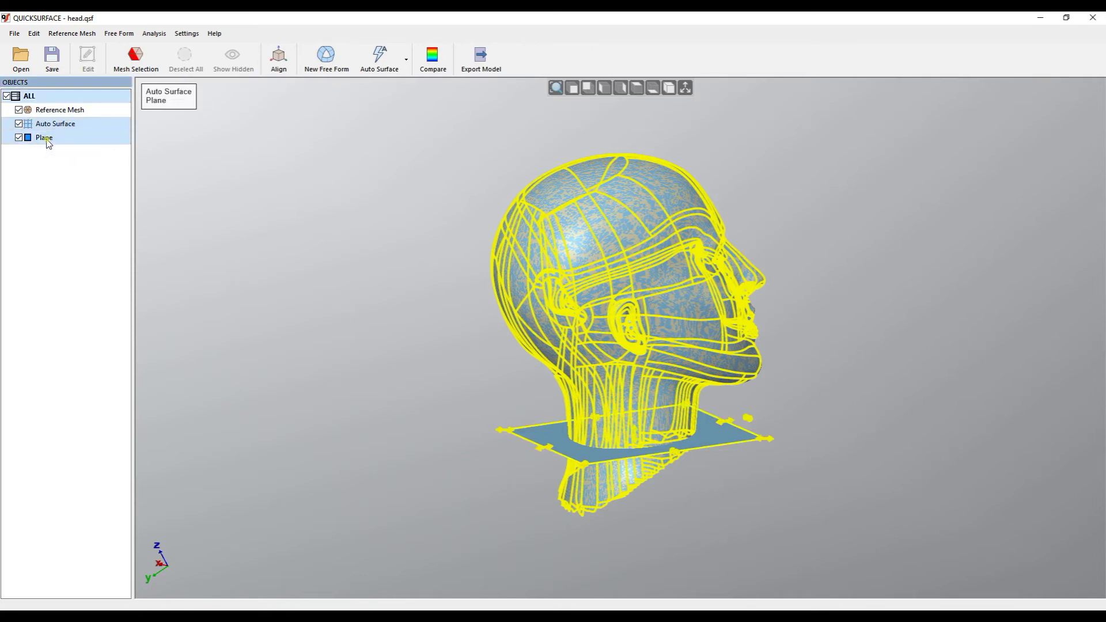
pyautogui.click(34, 33)
pyautogui.click(65, 131)
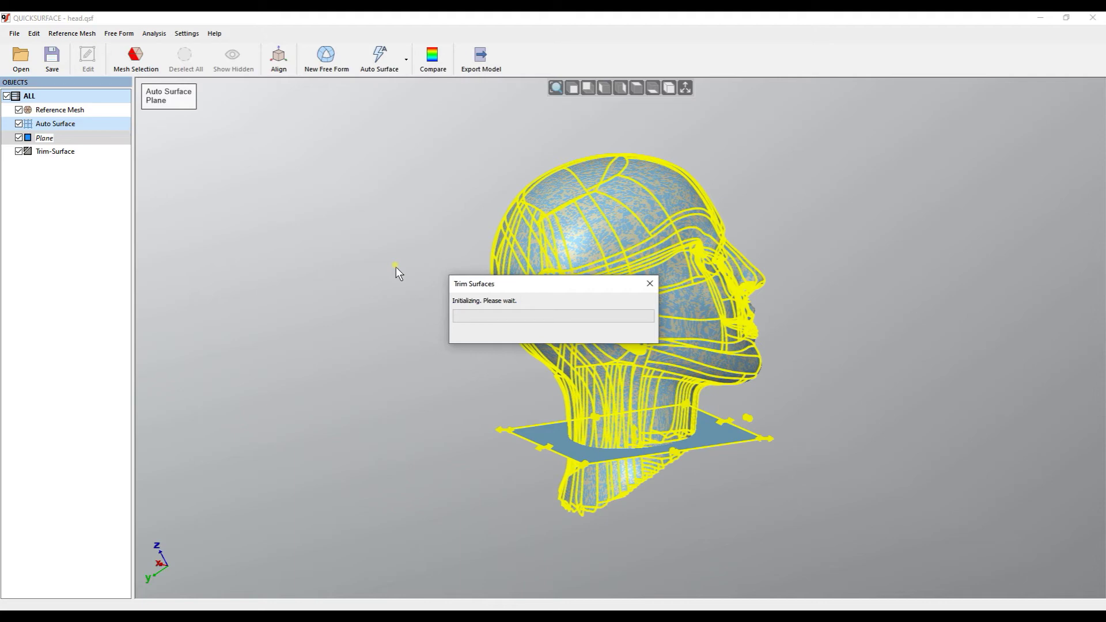
pyautogui.click(19, 110)
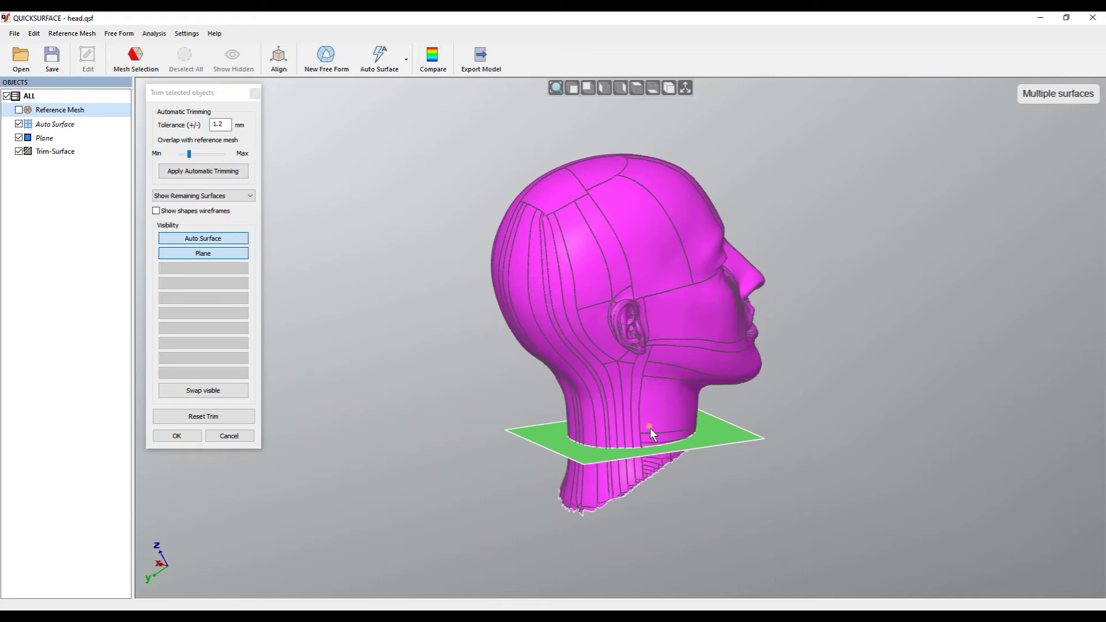
# Remove the jagged neck section below the plane and the part of the plane outside the neck
pyautogui.moveTo(651, 433); pyautogui.dragTo(582, 307, button='right')
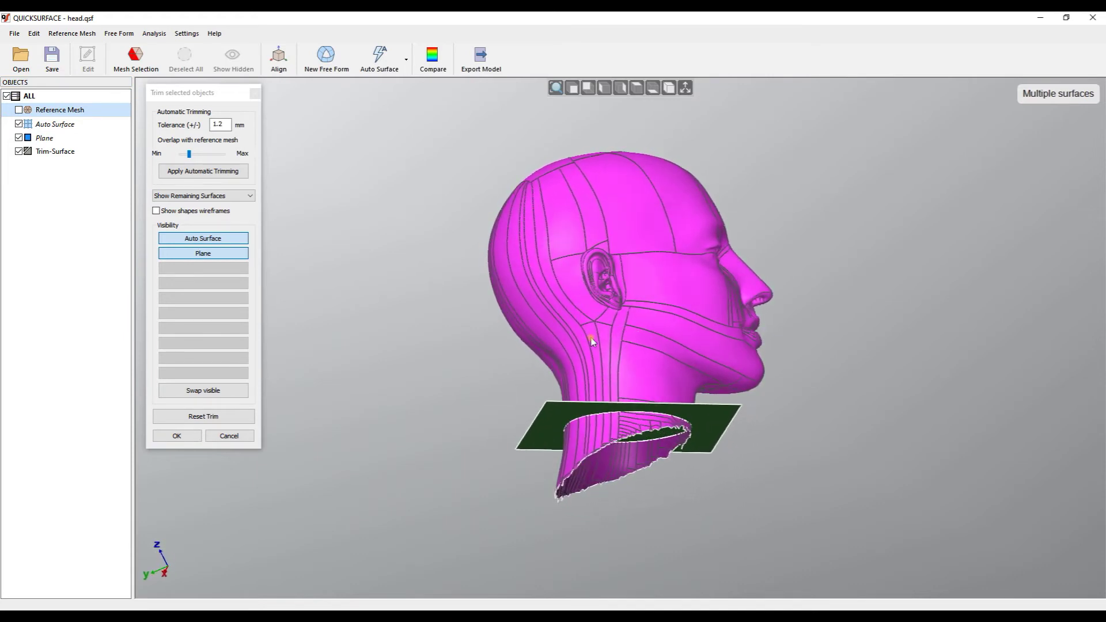
pyautogui.click(570, 471)
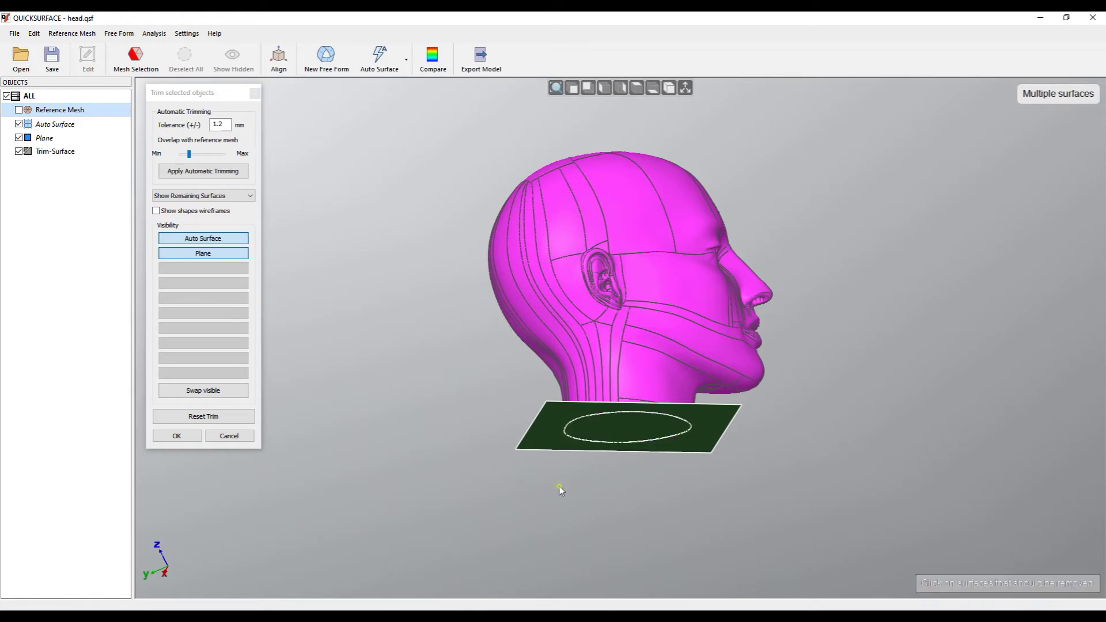
pyautogui.click(551, 435)
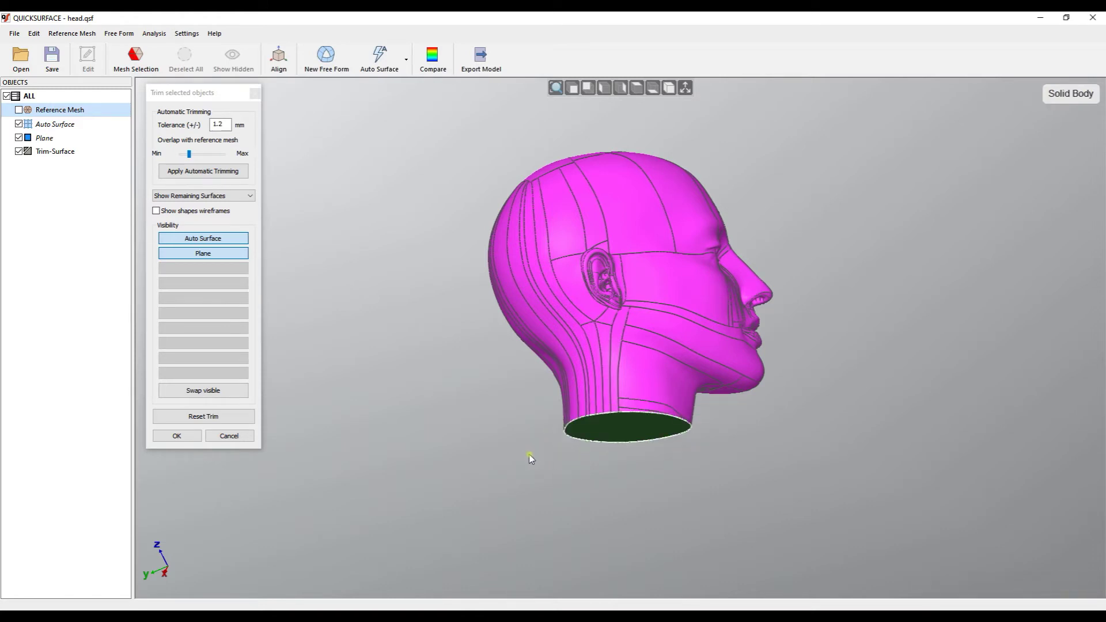
pyautogui.moveTo(660, 385); pyautogui.dragTo(631, 433, button='right')
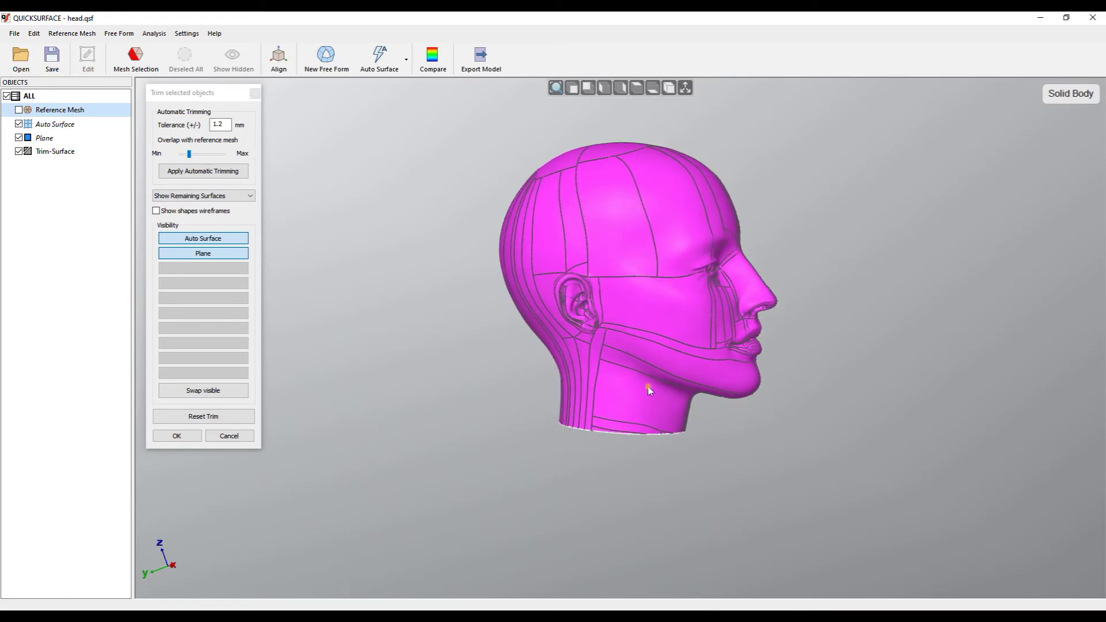
pyautogui.moveTo(649, 390); pyautogui.dragTo(718, 165, button='right')
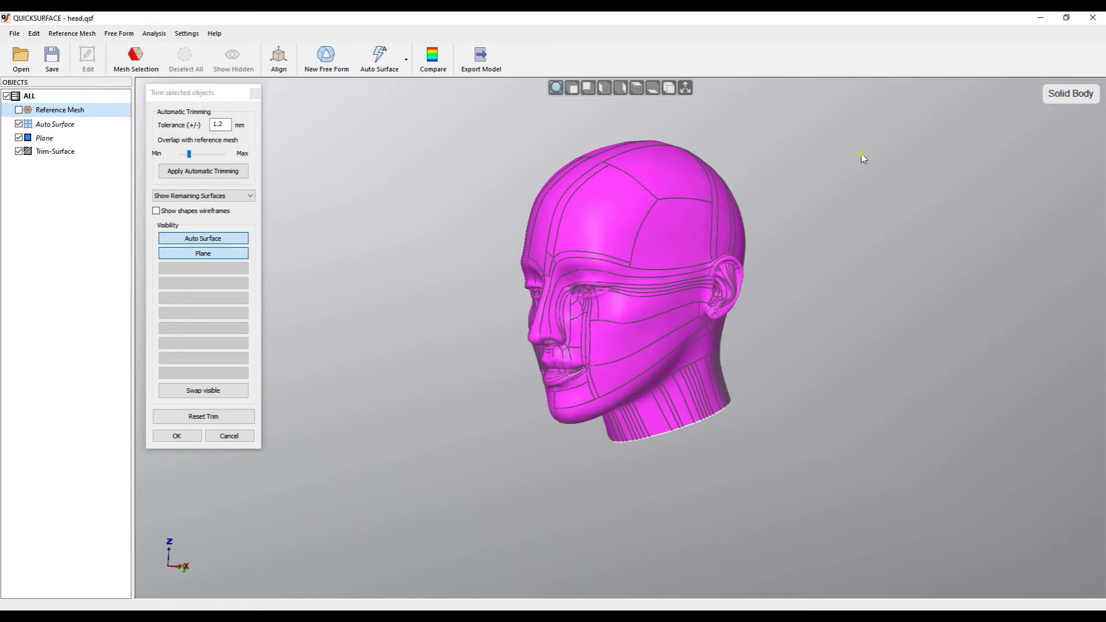
# Apply the trim between the Auto Surface and the Plane to close off the neck
pyautogui.scroll(3, 727, 217)
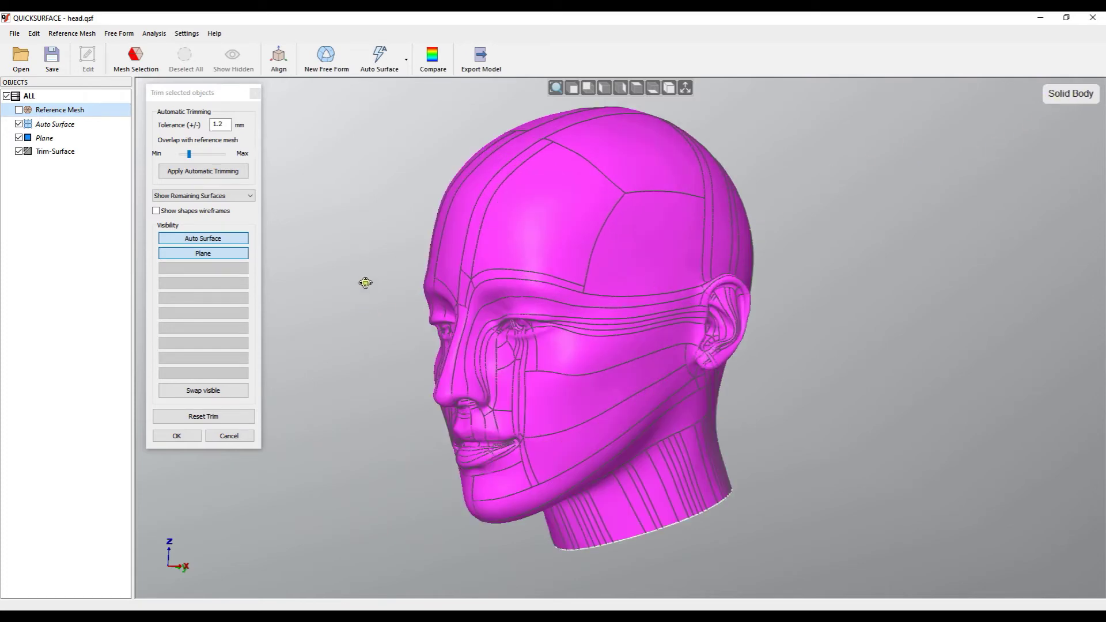
pyautogui.moveTo(365, 283); pyautogui.dragTo(384, 285, button='right')
pyautogui.moveTo(626, 373); pyautogui.dragTo(408, 388, button='right')
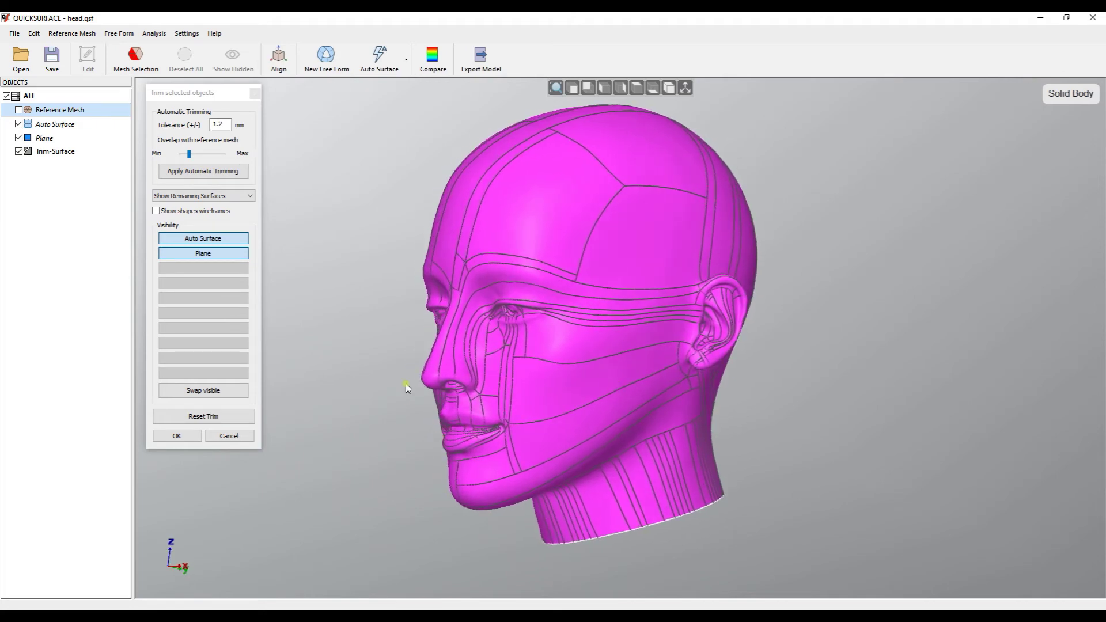
pyautogui.click(186, 432)
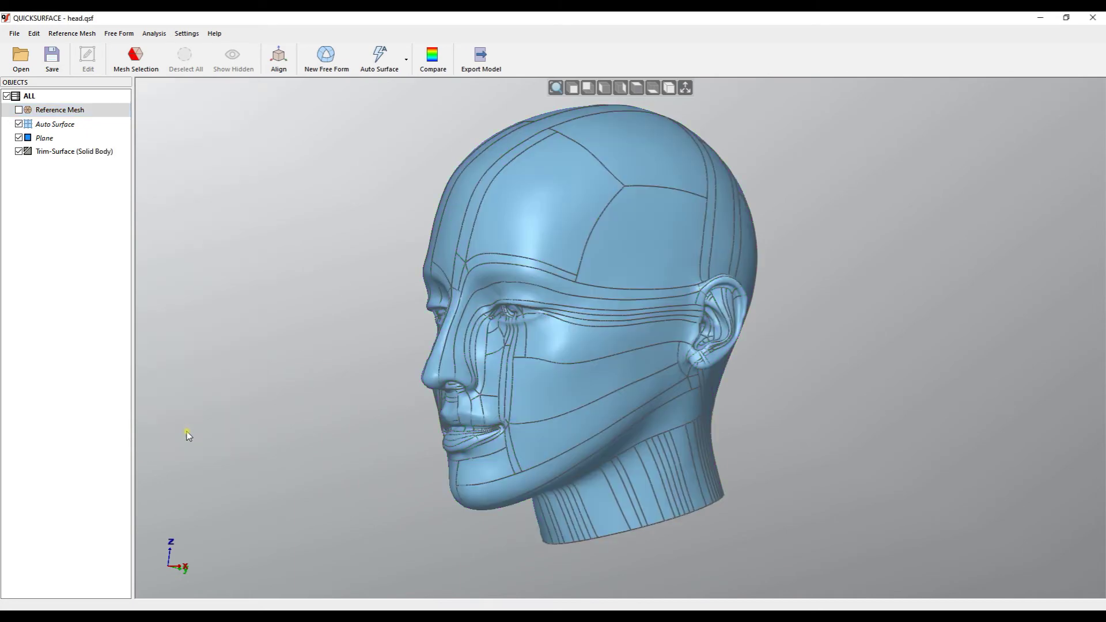
pyautogui.moveTo(648, 447)
pyautogui.mouseDown(button='right')
pyautogui.moveTo(622, 308)
pyautogui.moveTo(645, 408)
pyautogui.moveTo(699, 457)
pyautogui.moveTo(740, 461)
pyautogui.moveTo(688, 438)
pyautogui.mouseUp(button='right')
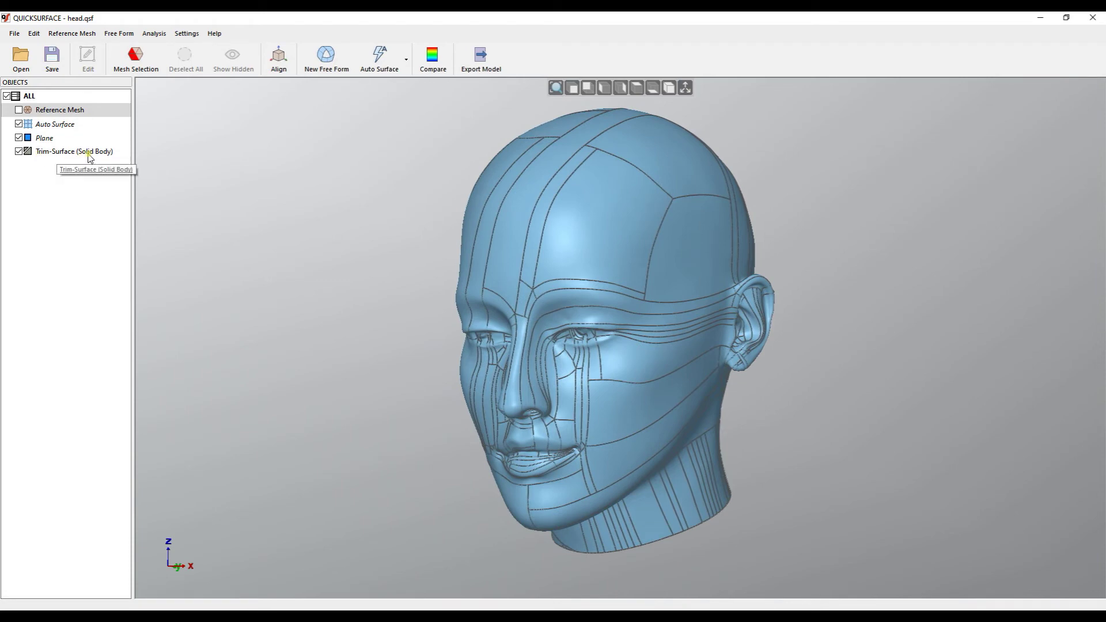
pyautogui.moveTo(551, 372); pyautogui.dragTo(595, 422, button='right')
# Start a new plane derived from another plane, parallel to Left (OYZ)
pyautogui.click(34, 33)
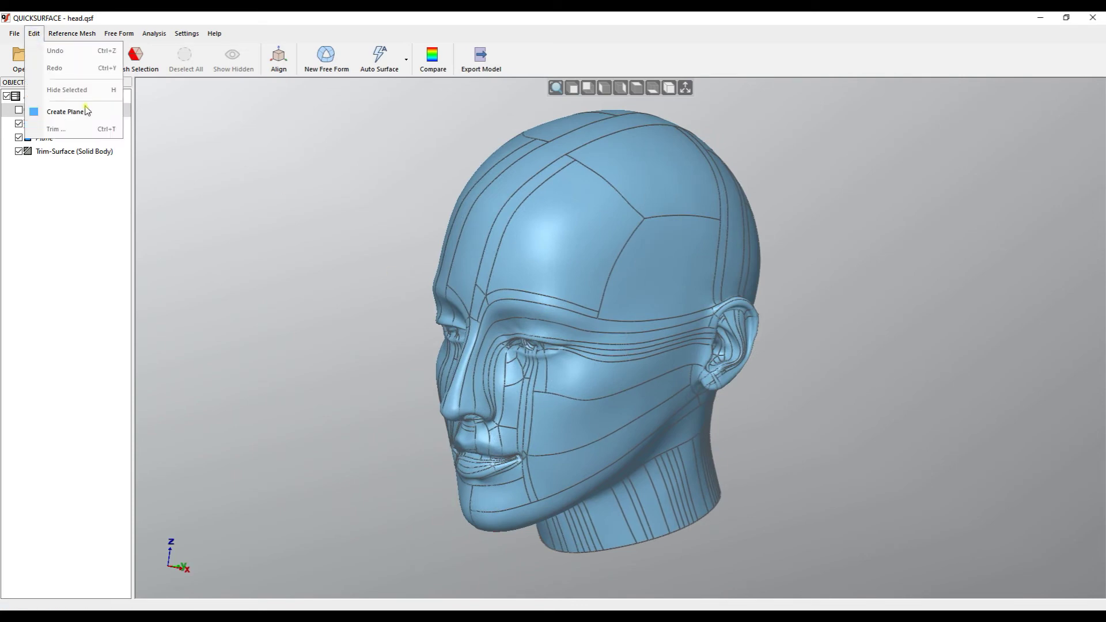
pyautogui.click(68, 111)
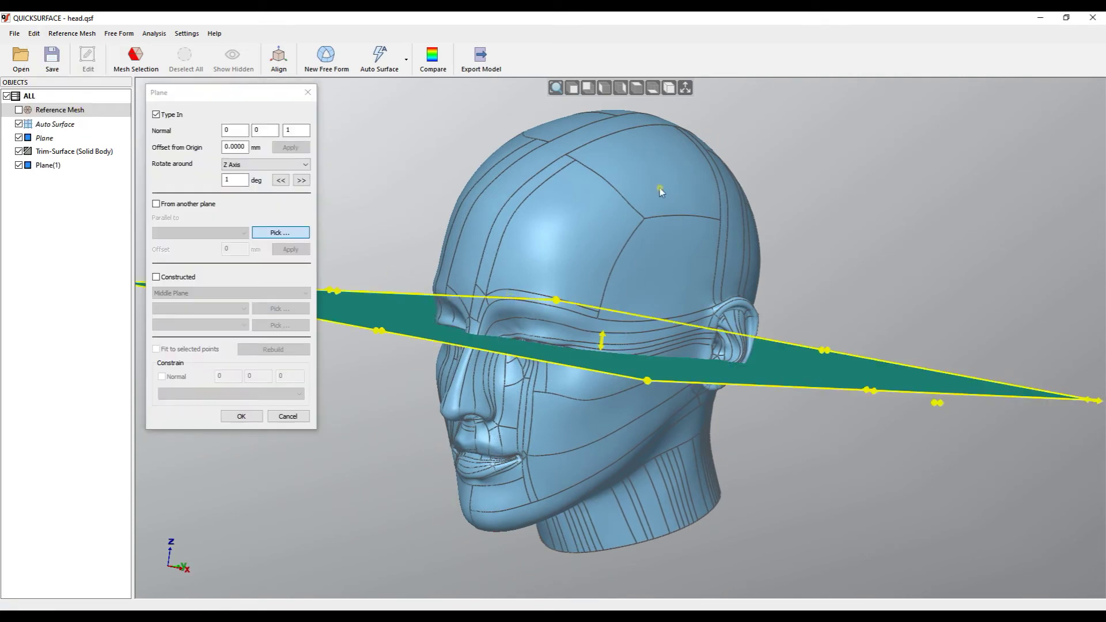
pyautogui.click(685, 87)
pyautogui.moveTo(520, 298); pyautogui.dragTo(579, 365, button='right')
pyautogui.click(189, 205)
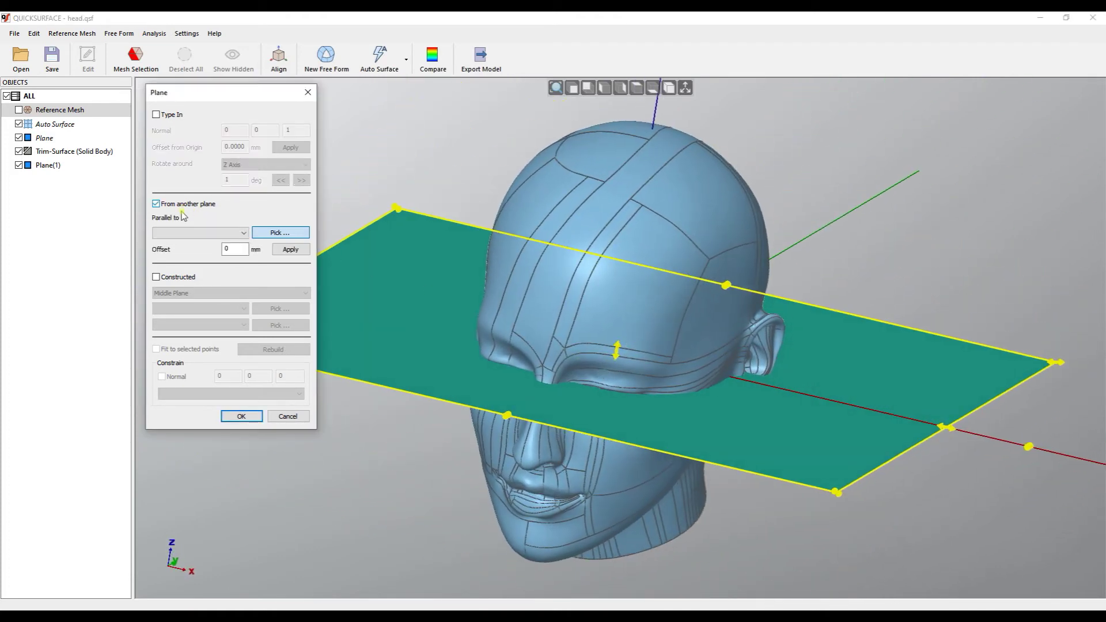
pyautogui.click(172, 234)
pyautogui.click(170, 237)
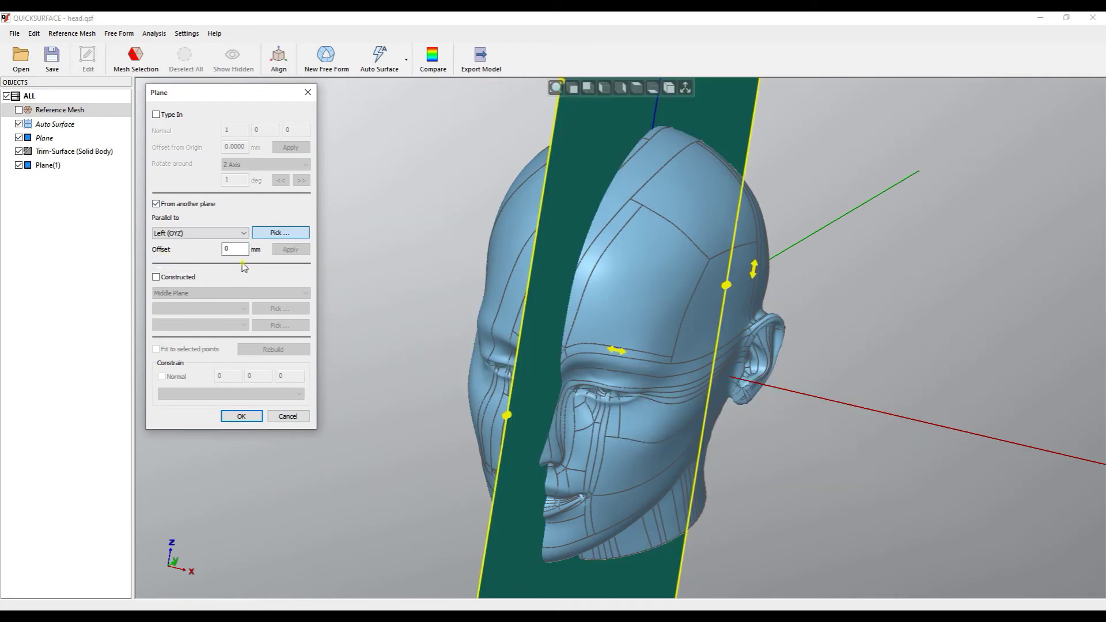
# Shift the plane to the middle of the face, at an offset of about -6.26 mm, and accept it
pyautogui.moveTo(554, 403); pyautogui.dragTo(593, 400, button='right')
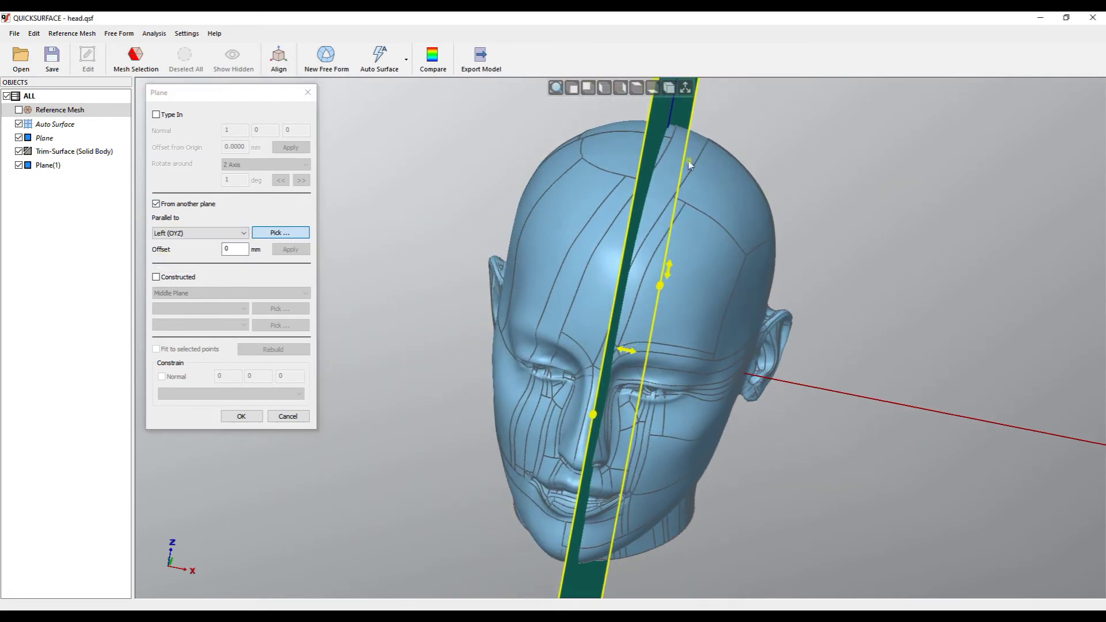
pyautogui.click(636, 88)
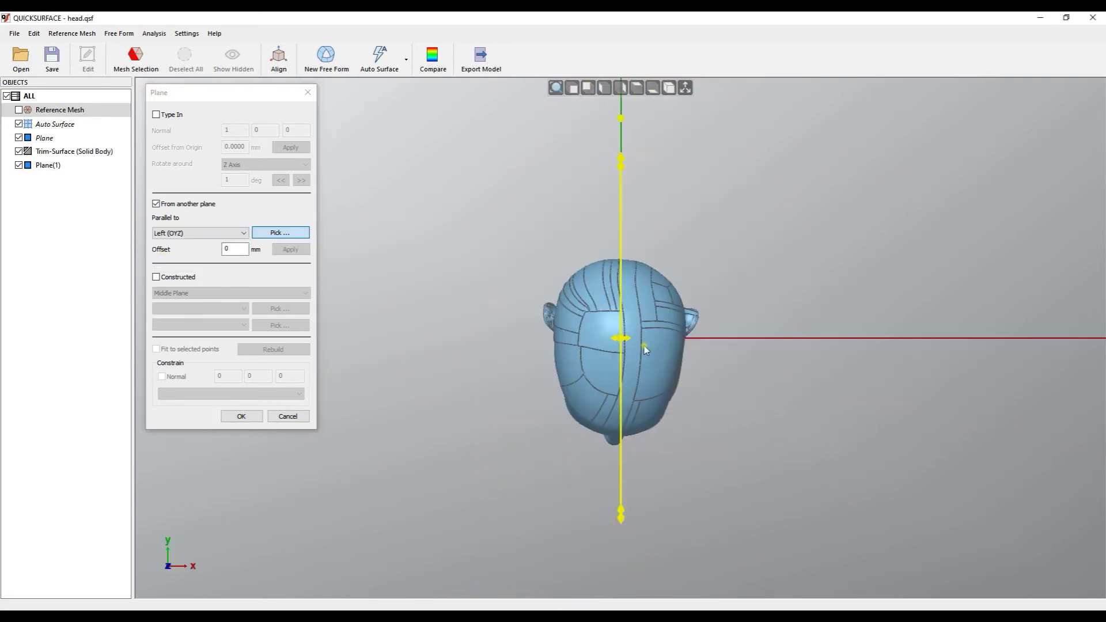
pyautogui.scroll(2, 630, 371)
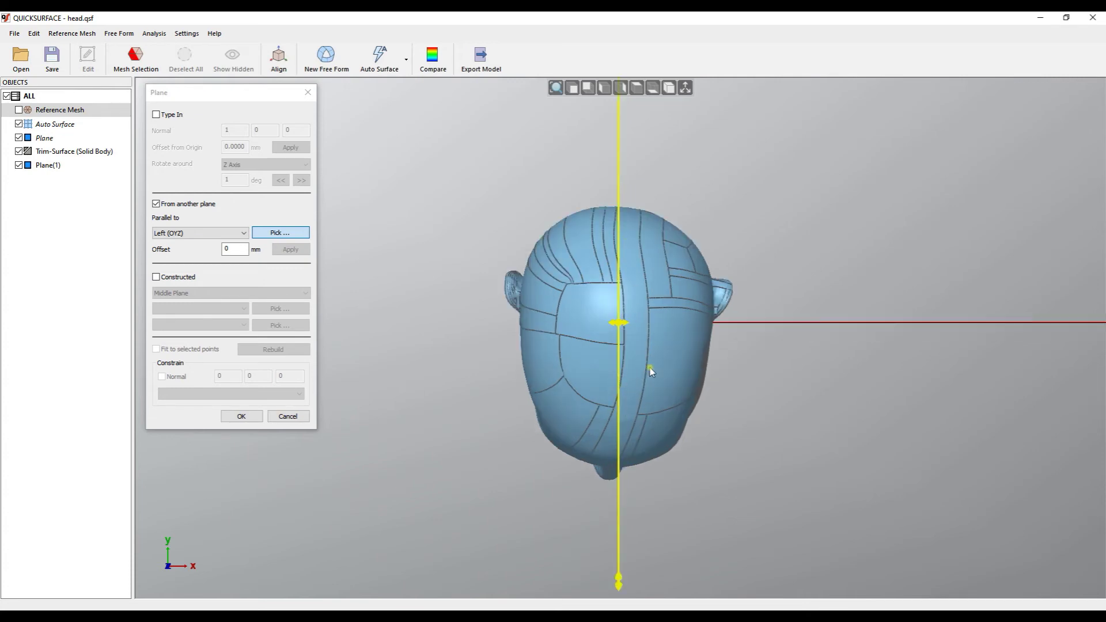
pyautogui.click(573, 95)
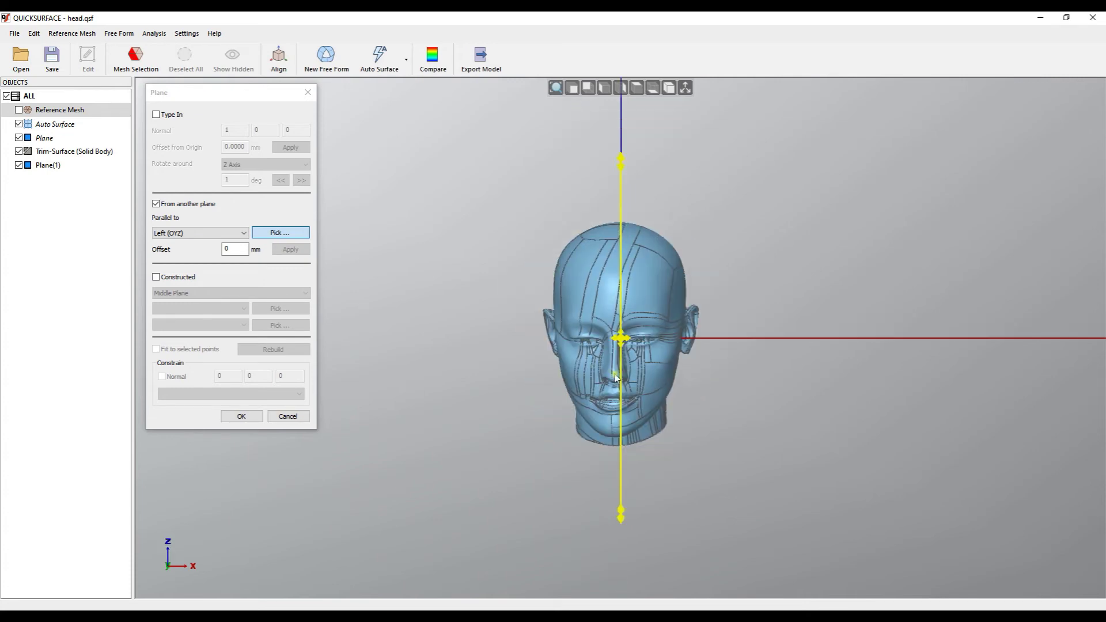
pyautogui.scroll(3, 617, 360)
pyautogui.moveTo(643, 287); pyautogui.dragTo(629, 287)
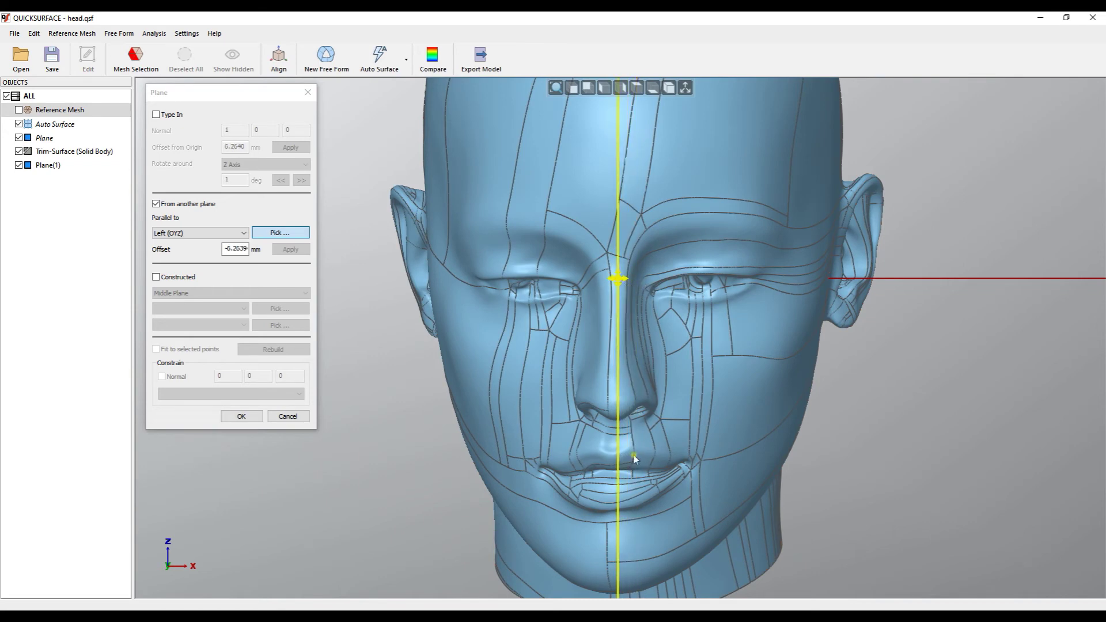
pyautogui.scroll(-3, 614, 289)
pyautogui.moveTo(654, 394); pyautogui.dragTo(496, 399, button='right')
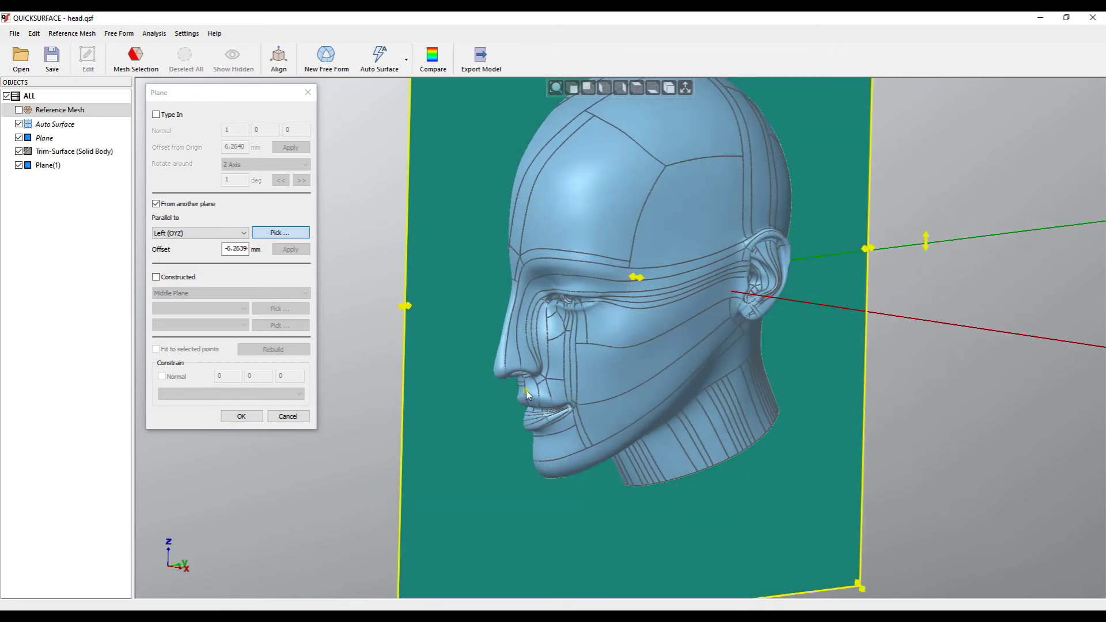
pyautogui.click(250, 421)
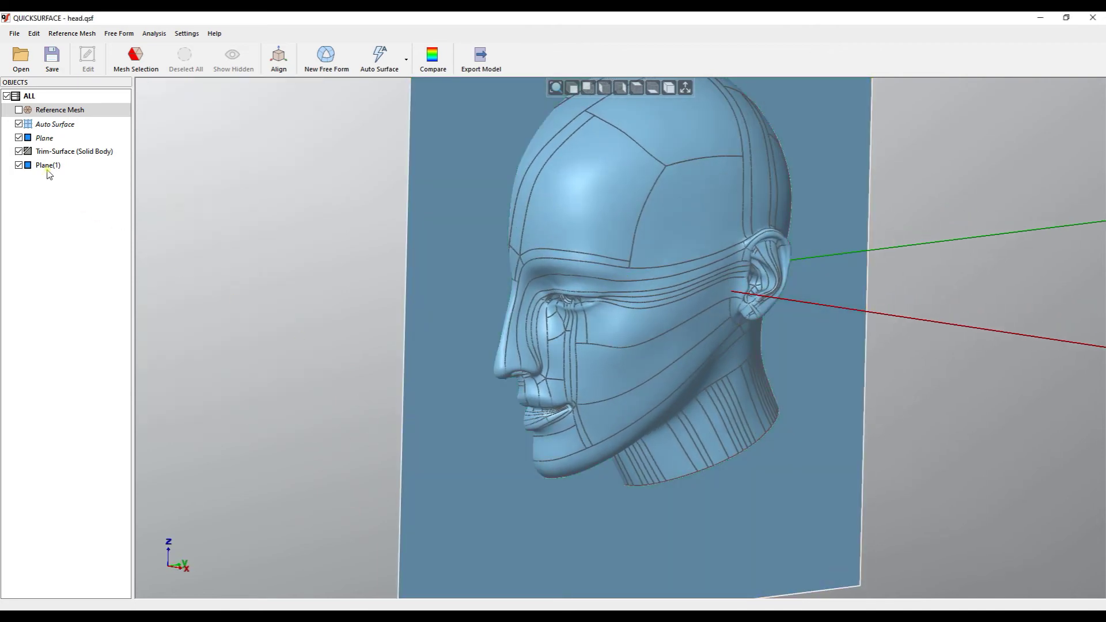
# Trim the solid head and the middle plane against each other, removing the negative X half and the plane area outside the head
pyautogui.click(437, 296)
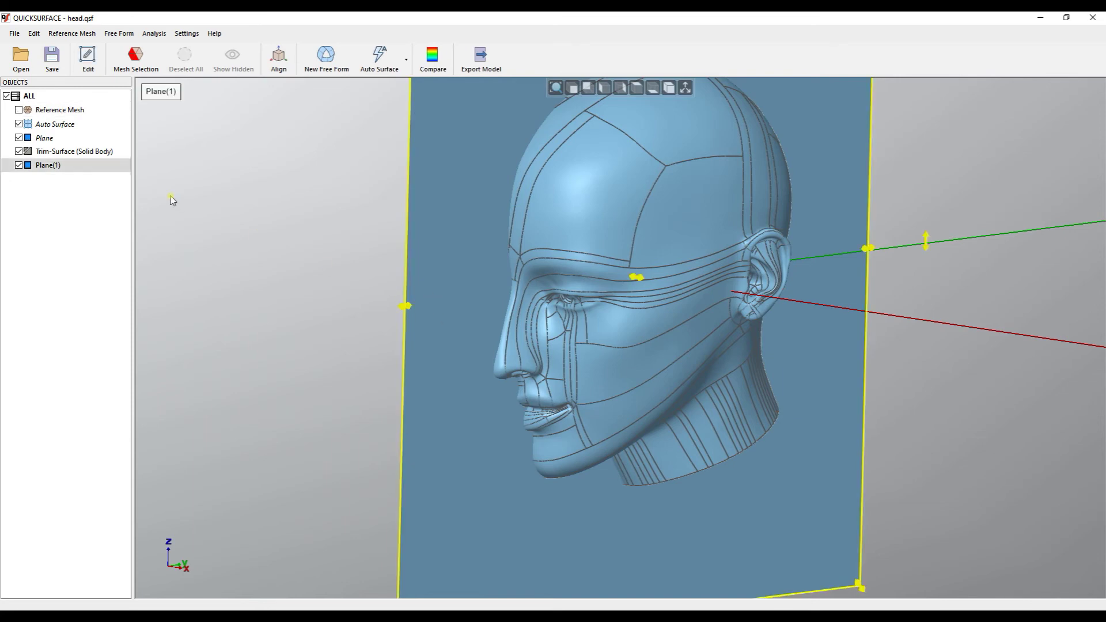
pyautogui.click(50, 166)
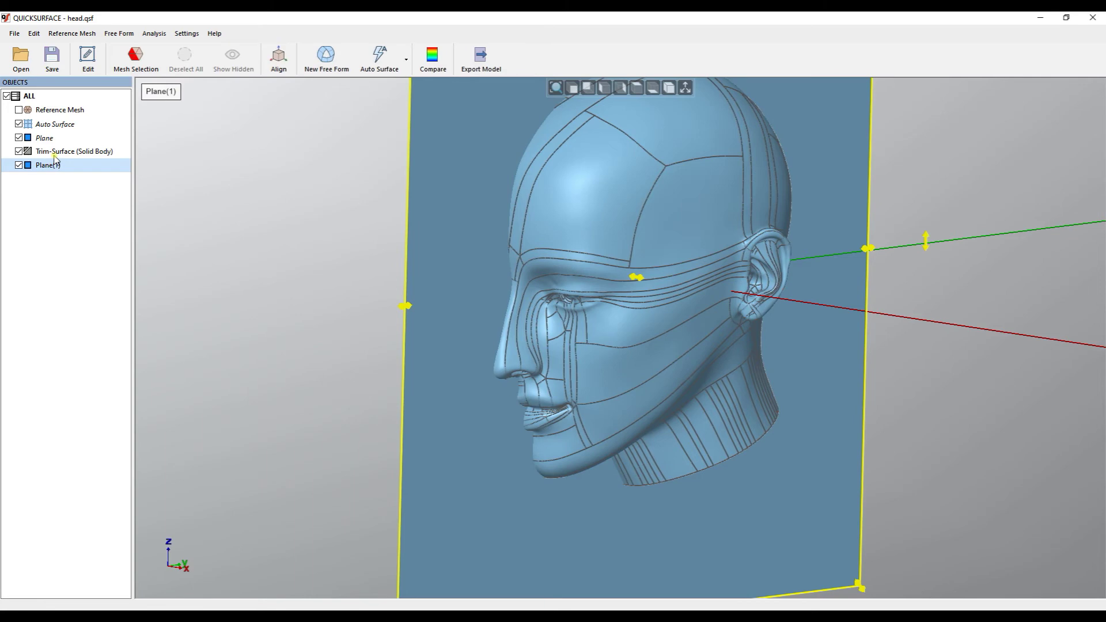
pyautogui.keyDown('ctrl'); pyautogui.click(57, 152); pyautogui.keyUp('ctrl')
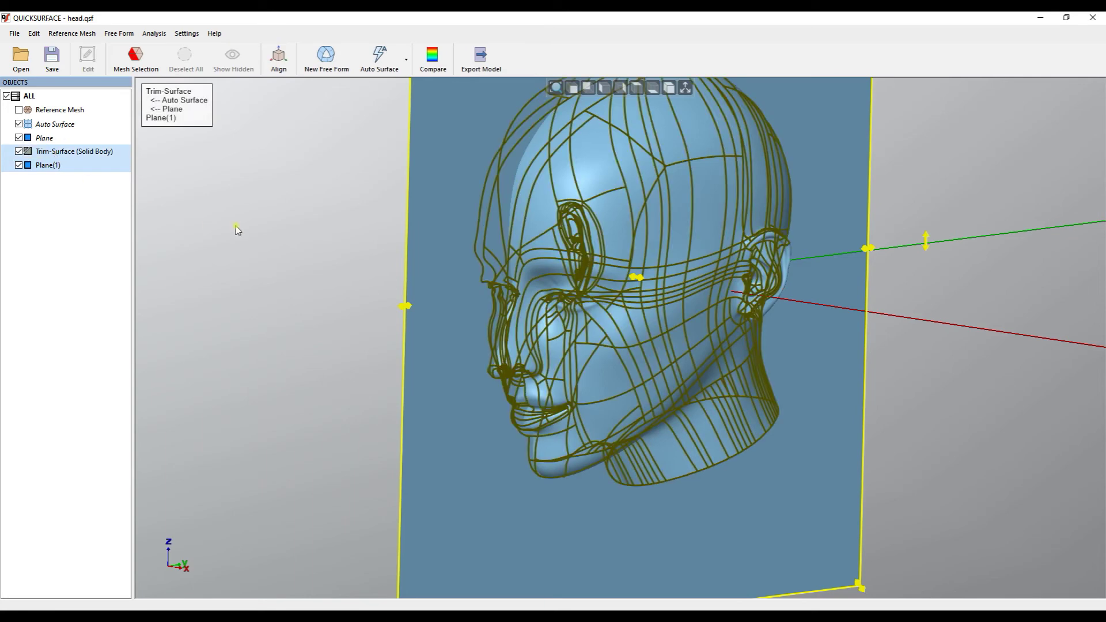
pyautogui.click(34, 33)
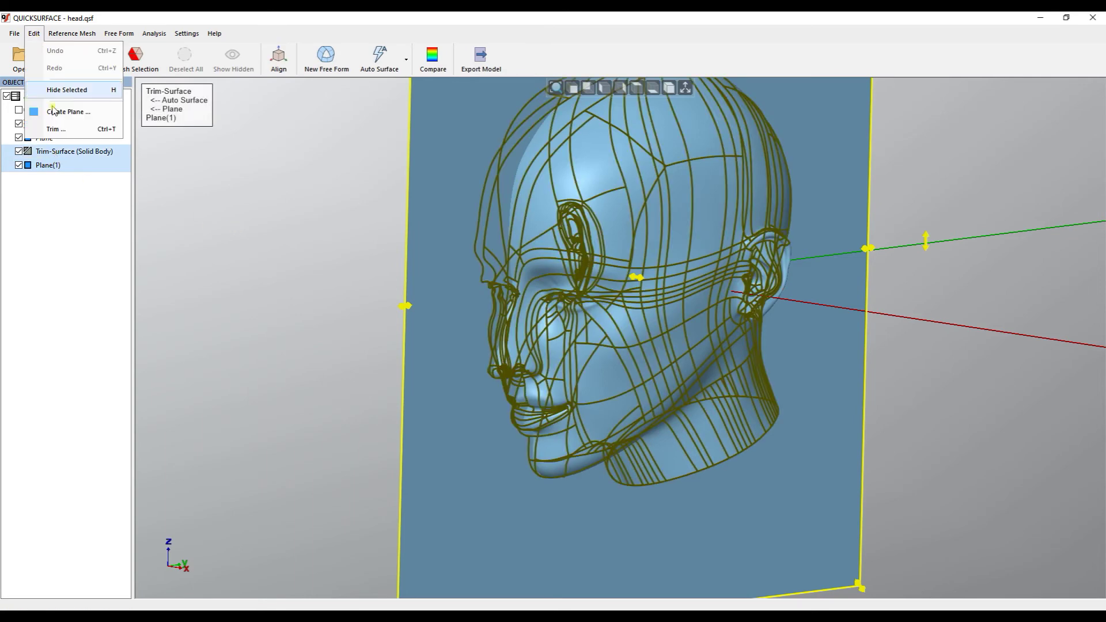
pyautogui.click(52, 129)
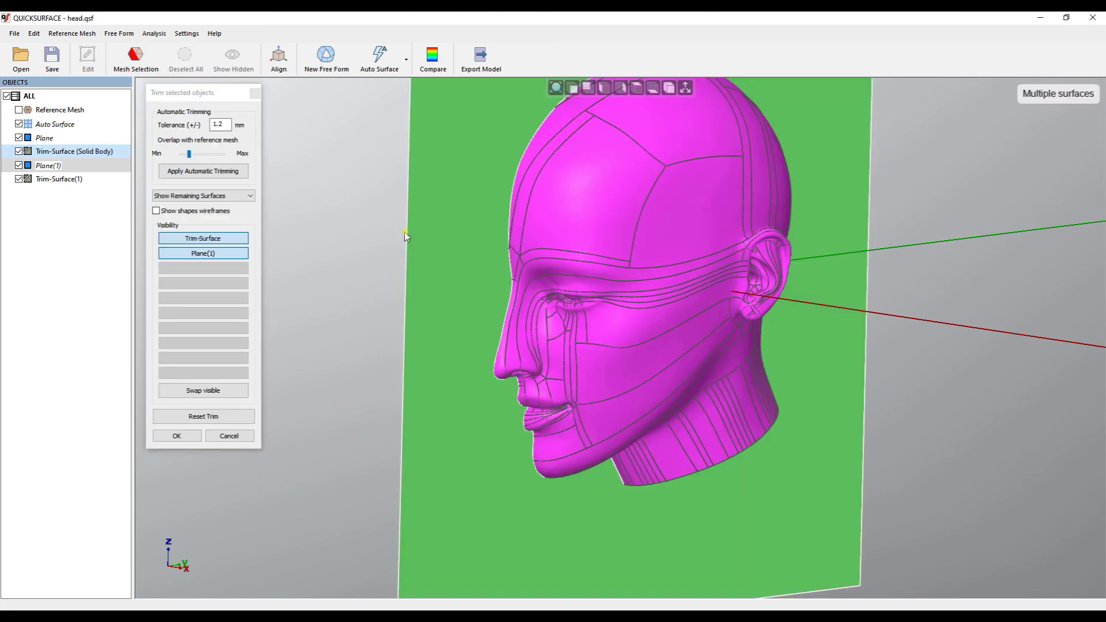
pyautogui.click(461, 274)
pyautogui.moveTo(439, 321); pyautogui.dragTo(563, 237, button='right')
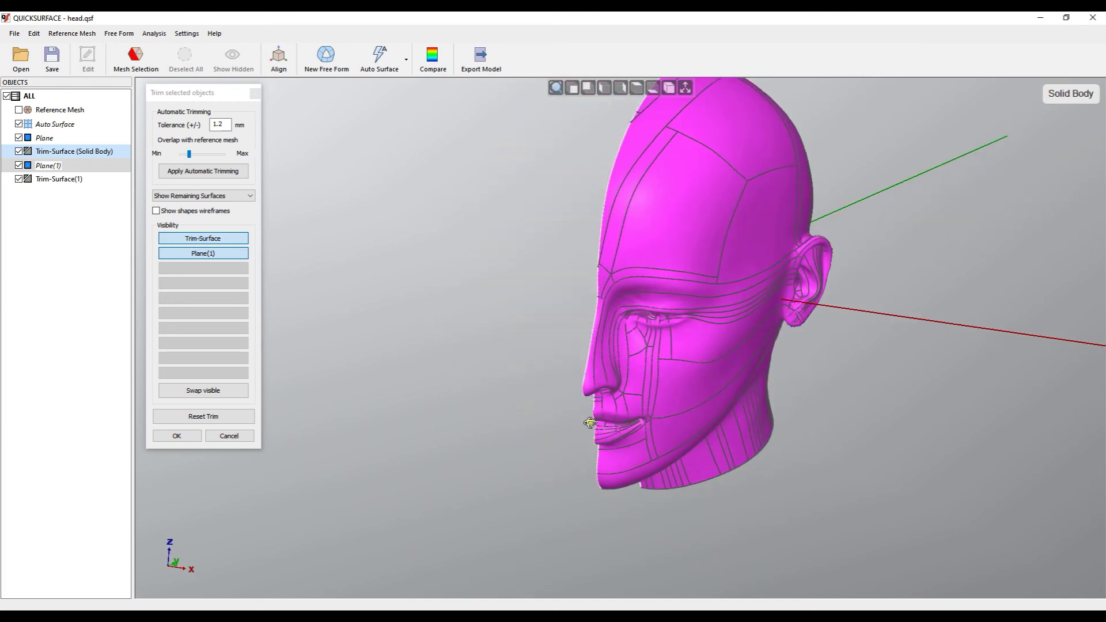
pyautogui.moveTo(587, 420); pyautogui.dragTo(680, 321, button='right')
pyautogui.moveTo(685, 409); pyautogui.dragTo(451, 491, button='right')
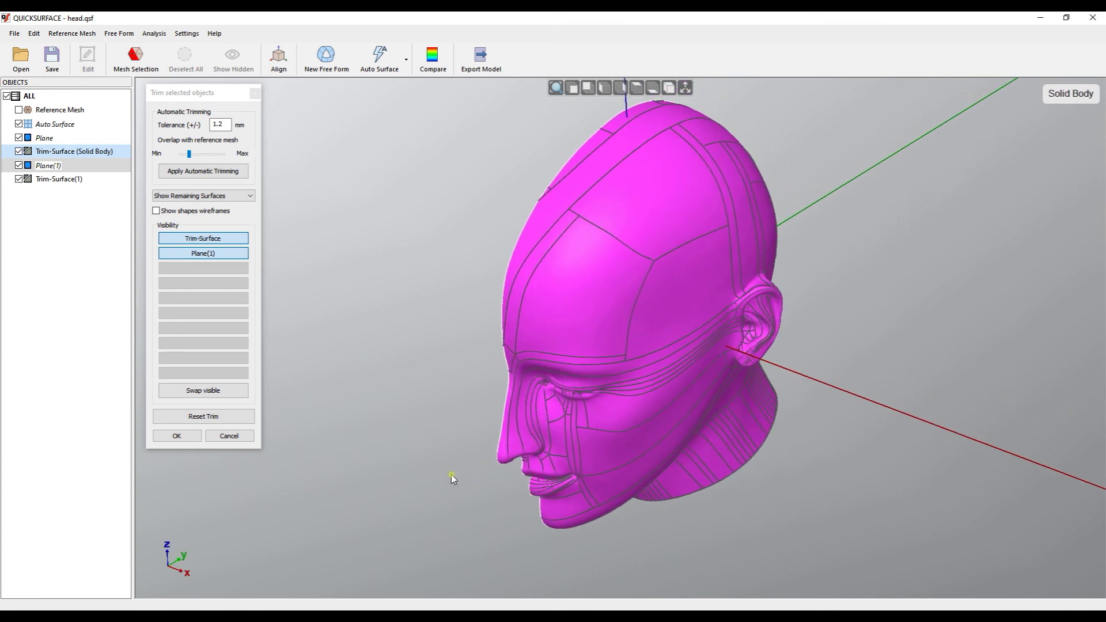
pyautogui.click(177, 436)
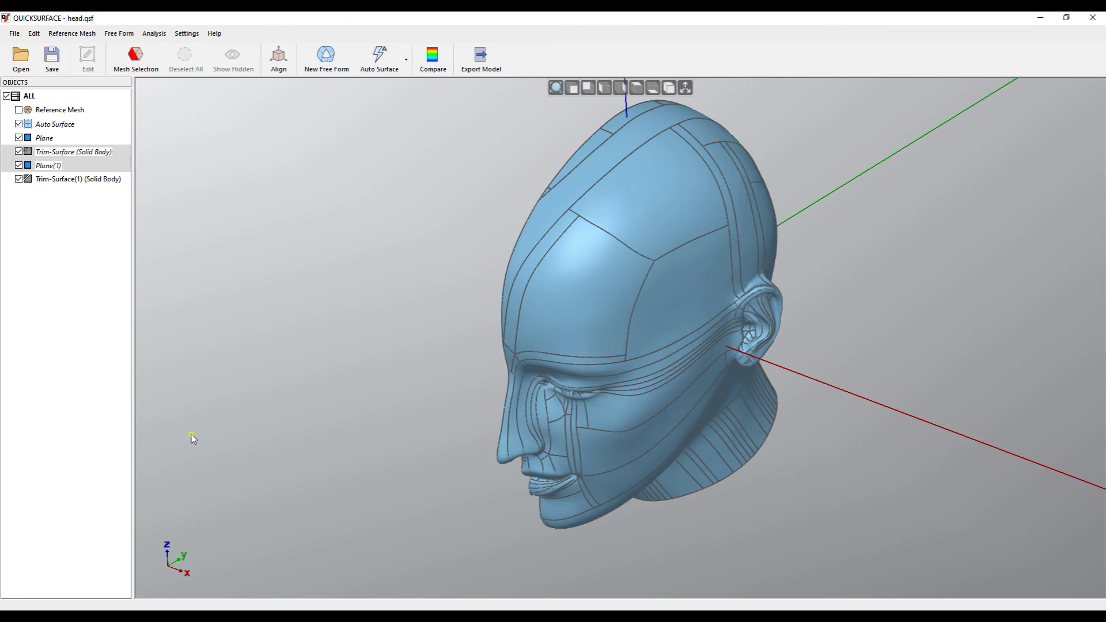
pyautogui.moveTo(672, 427); pyautogui.dragTo(934, 375, button='right')
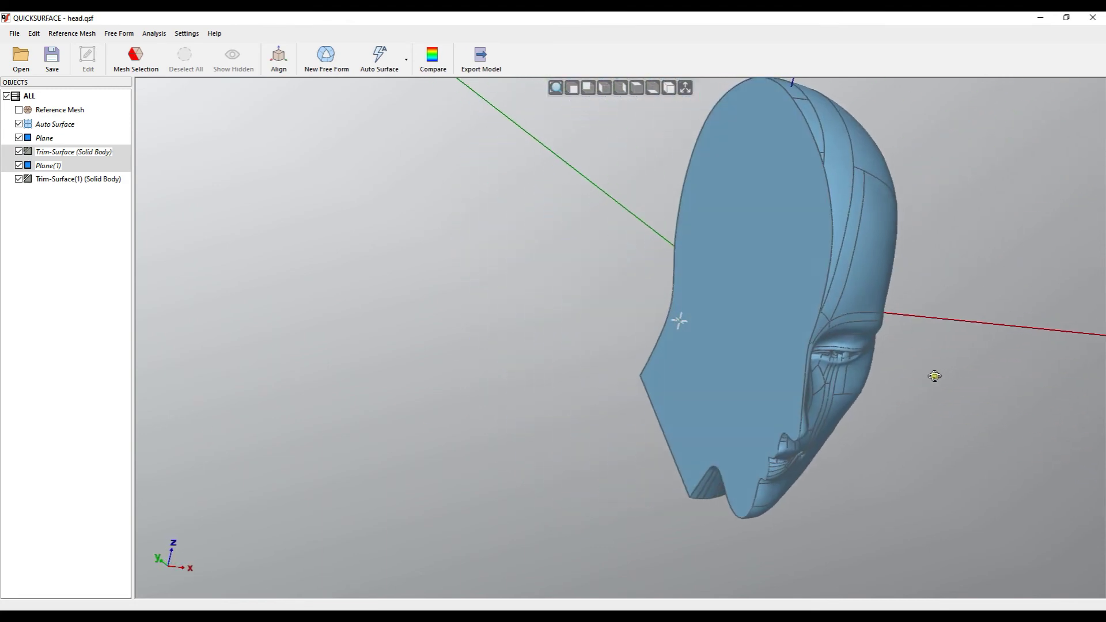
pyautogui.click(480, 58)
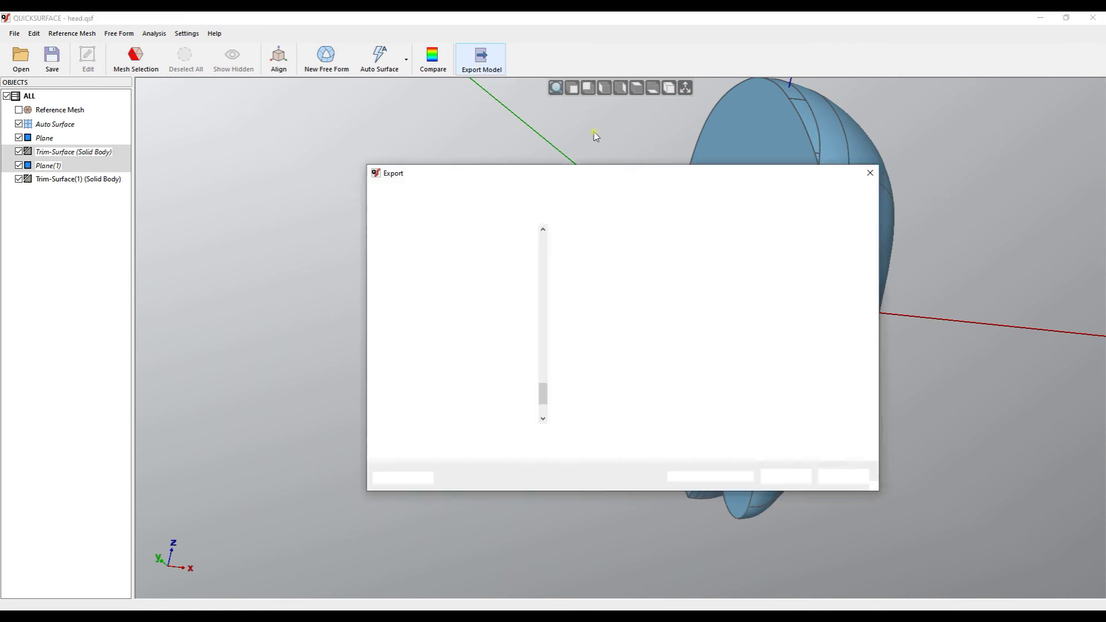
pyautogui.click(479, 451)
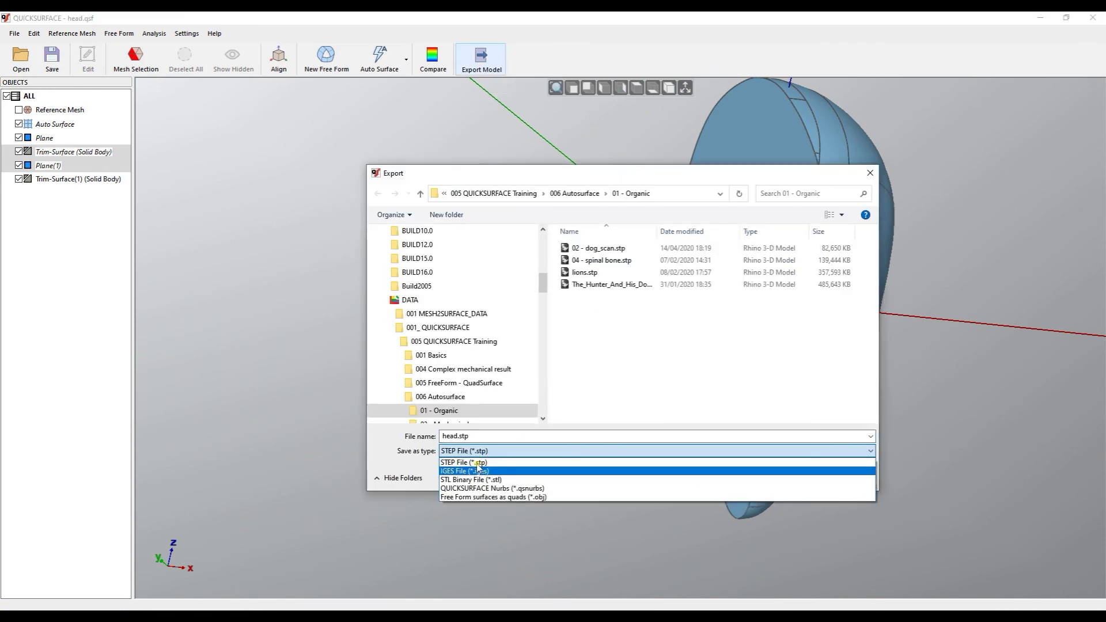
pyautogui.click(489, 462)
pyautogui.click(841, 478)
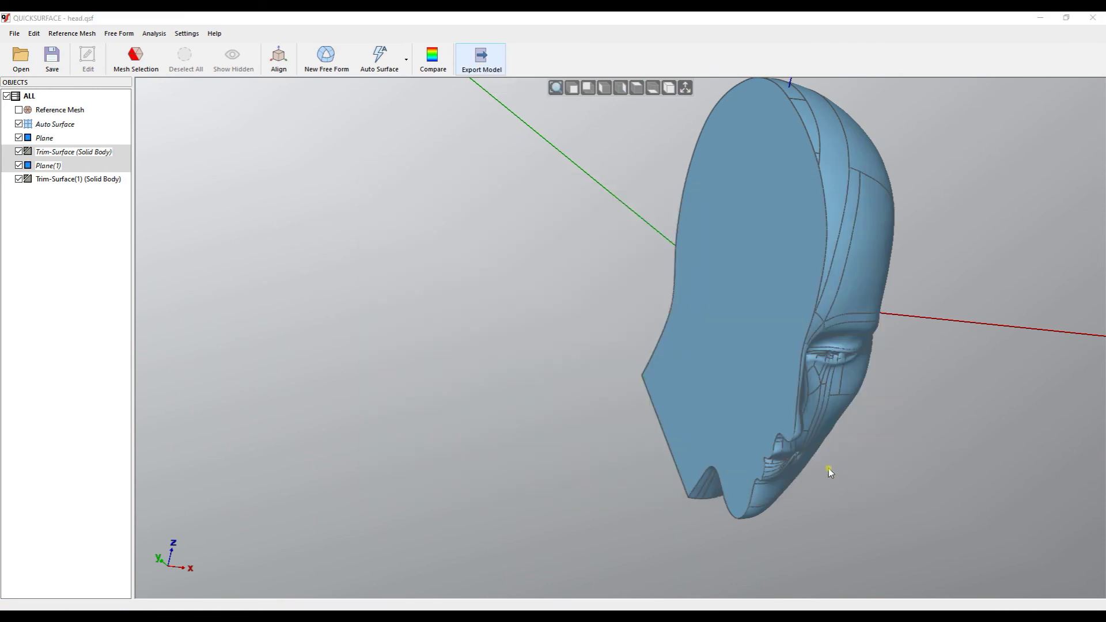
# Reopen the half-head trim for editing and reset its removed regions
pyautogui.moveTo(617, 430); pyautogui.dragTo(437, 460, button='right')
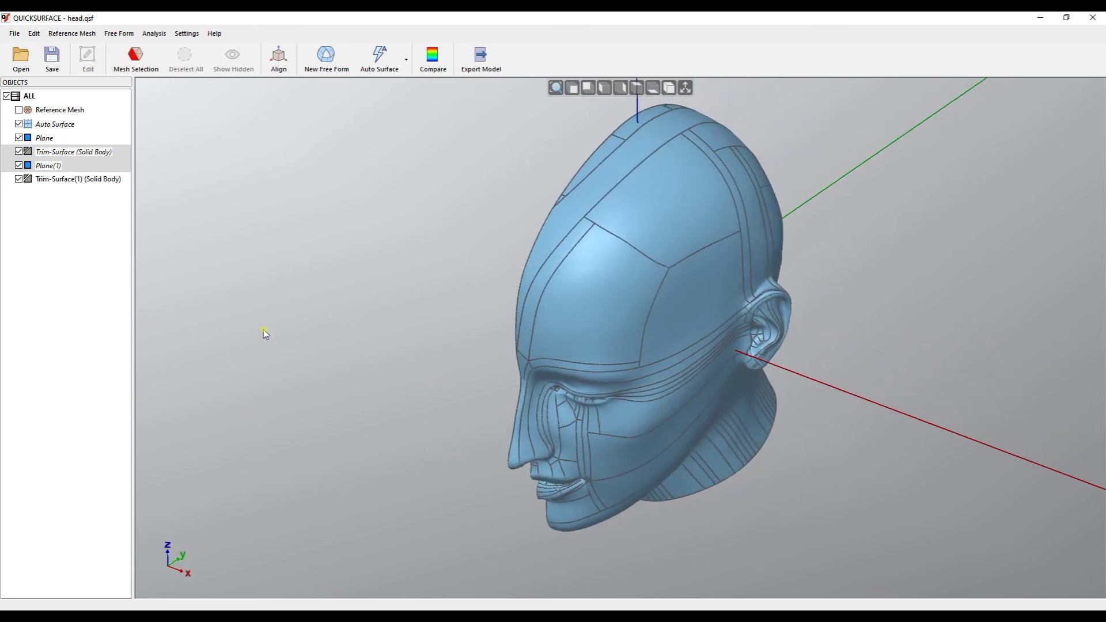
pyautogui.rightClick(78, 180)
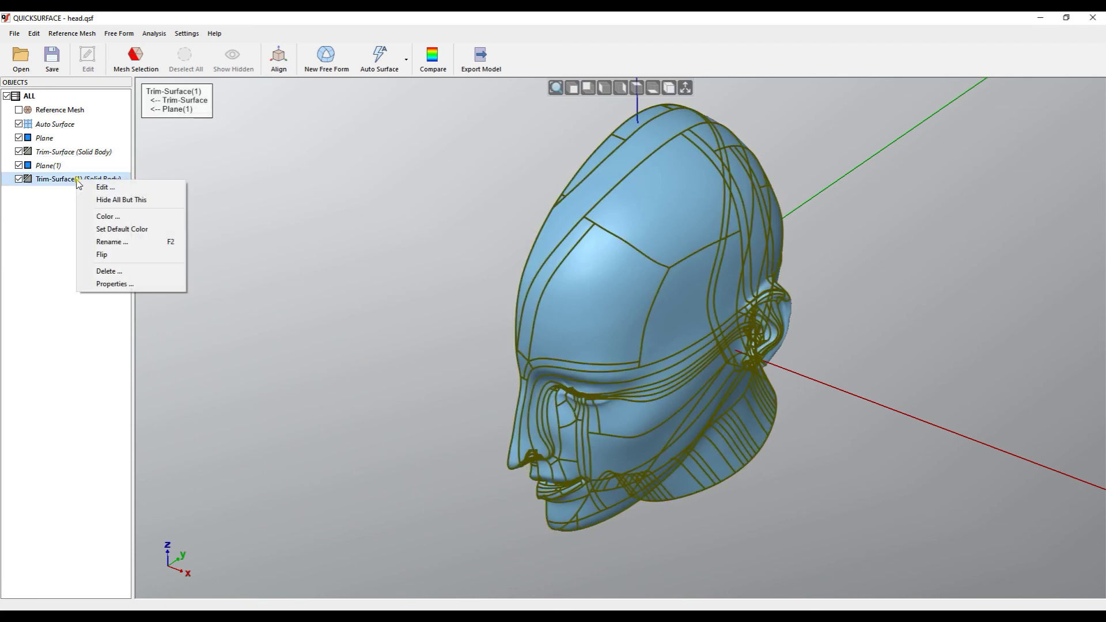
pyautogui.click(95, 188)
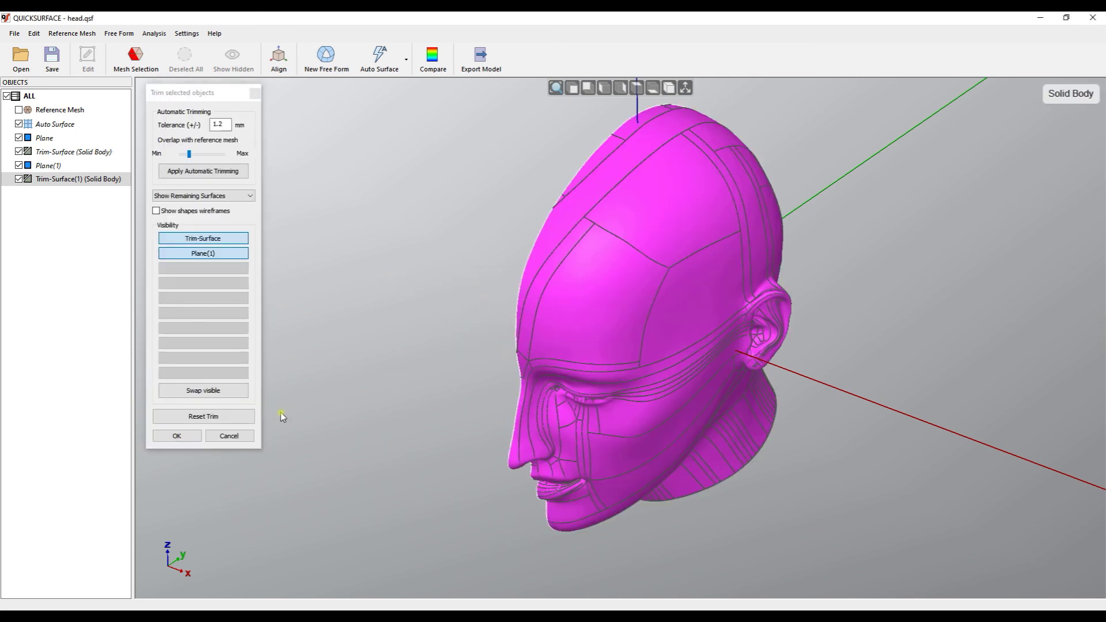
pyautogui.click(219, 416)
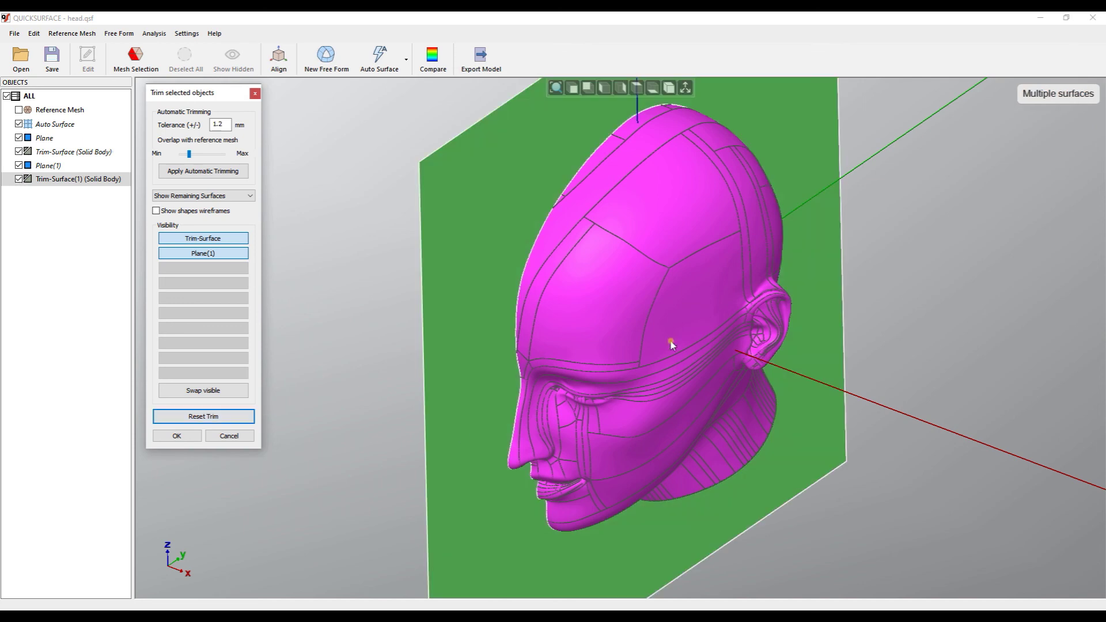
# Remove the positive X half of the head and the plane area outside its profile, and apply the edited trim
pyautogui.click(671, 337)
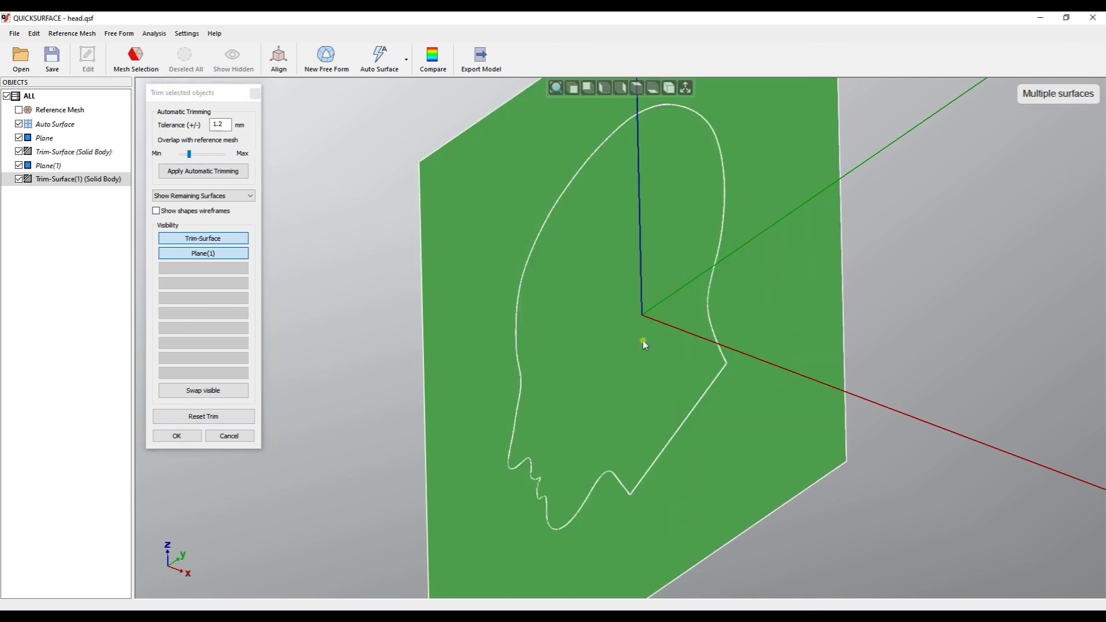
pyautogui.click(485, 320)
pyautogui.moveTo(439, 407); pyautogui.dragTo(282, 413, button='right')
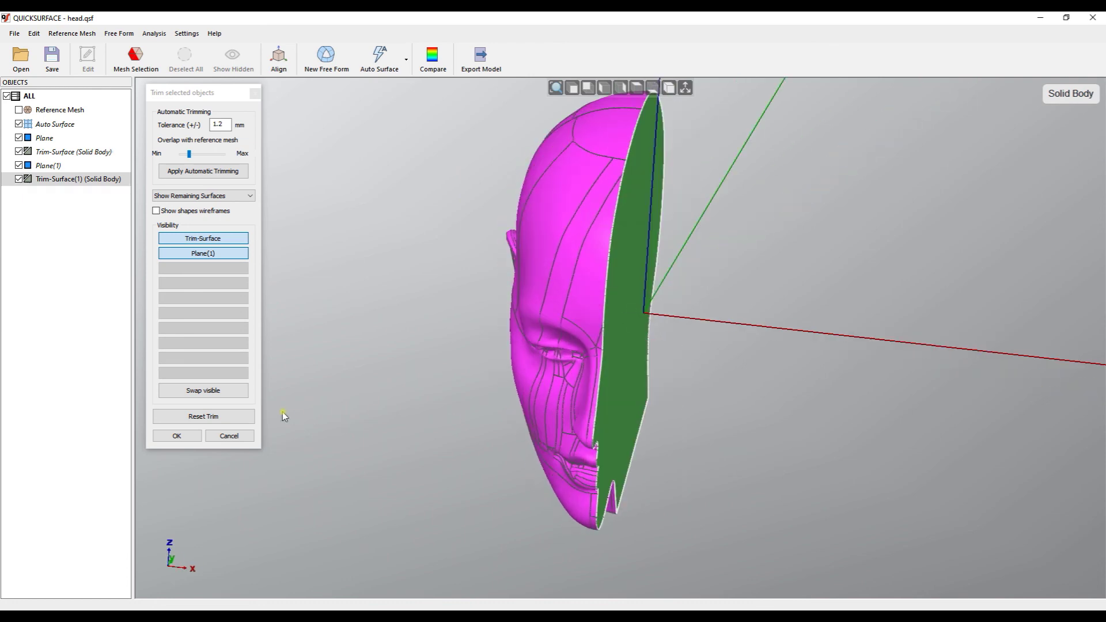
pyautogui.click(188, 439)
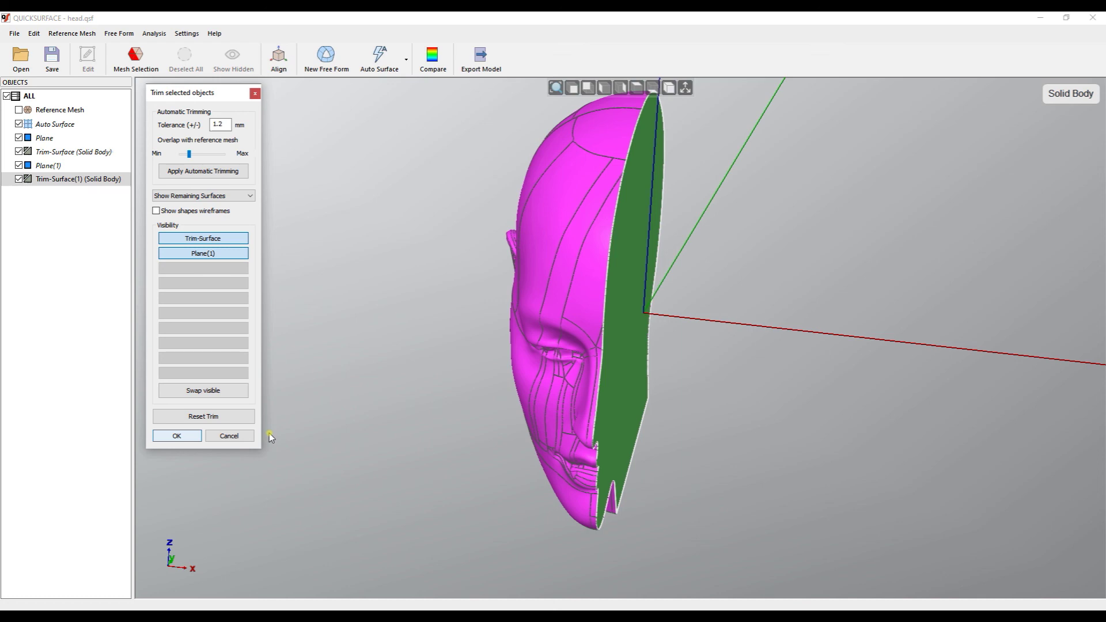
pyautogui.press('Return')
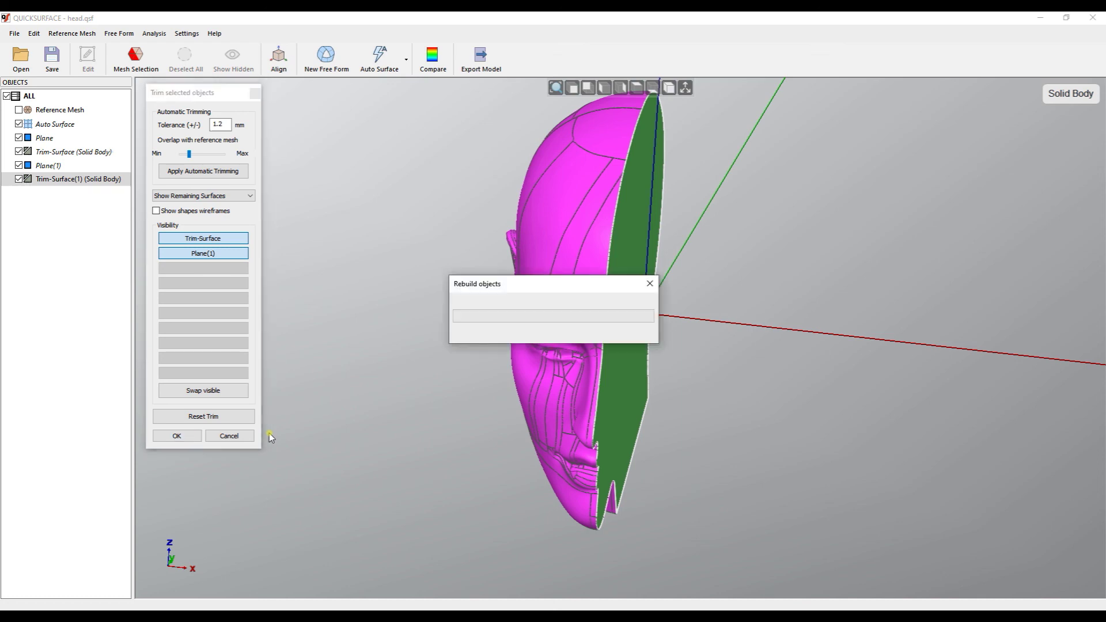
pyautogui.moveTo(471, 439)
pyautogui.mouseDown(button='right')
pyautogui.moveTo(775, 462)
pyautogui.moveTo(387, 444)
pyautogui.mouseUp(button='right')
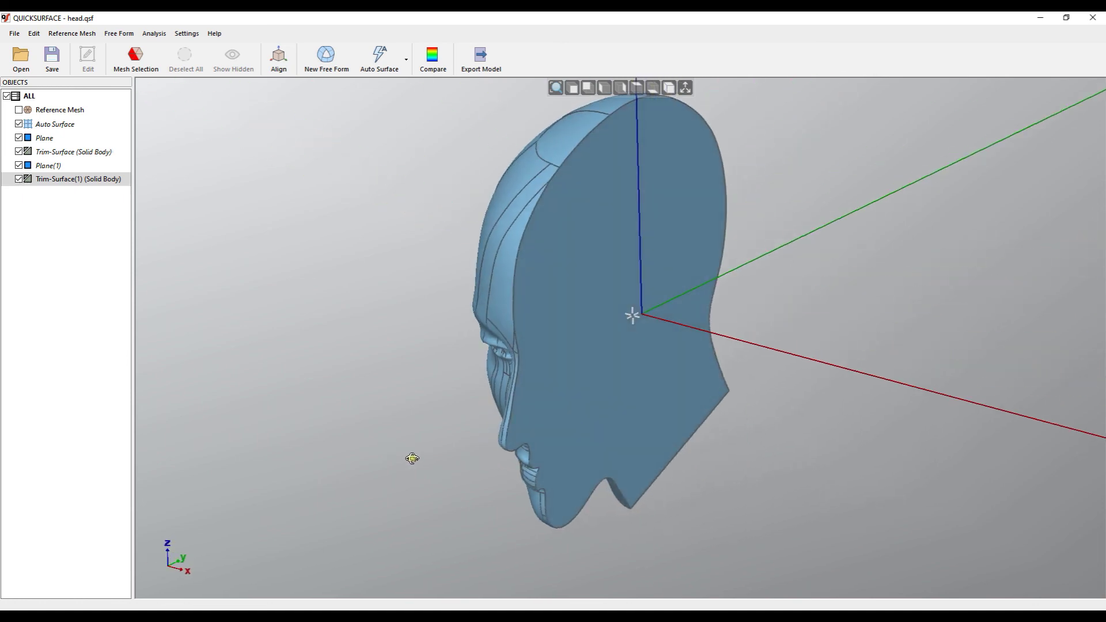